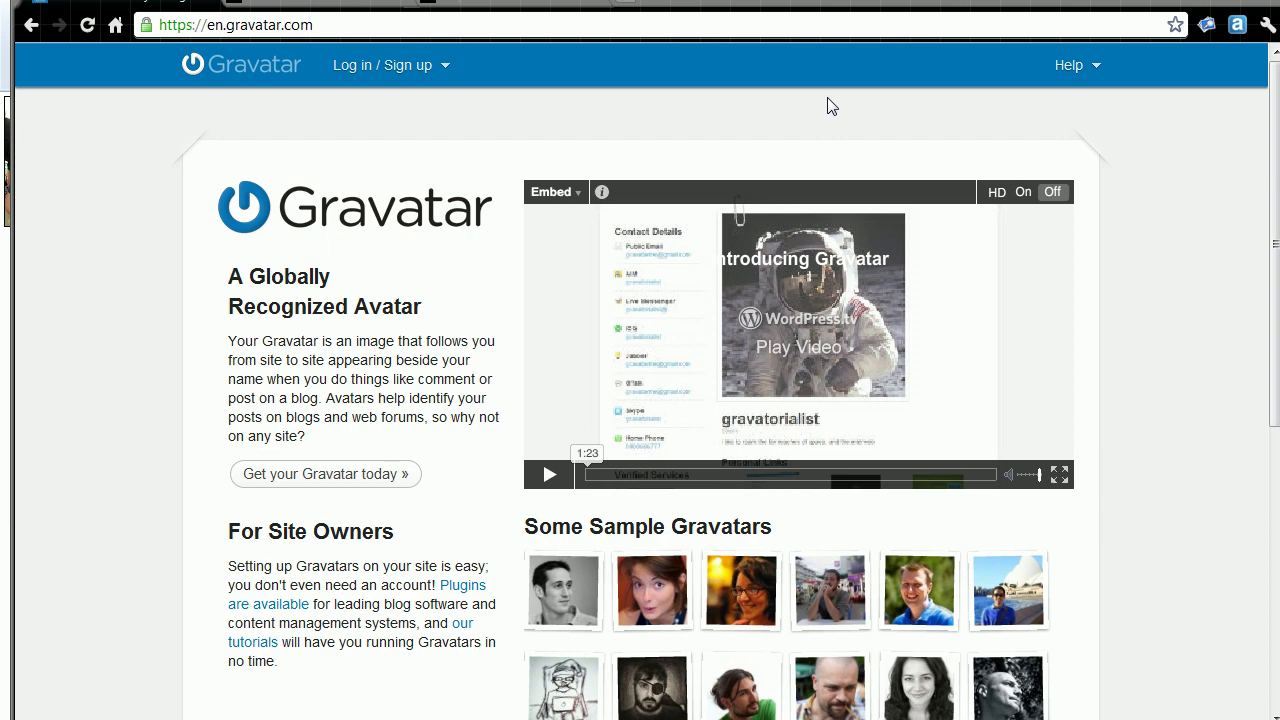
Step: Switch to the Black Belt Project white-belt master forum thread
{"action": "scroll", "coordinate": [1274, 188], "scroll_direction": "down", "scroll_amount": 1}
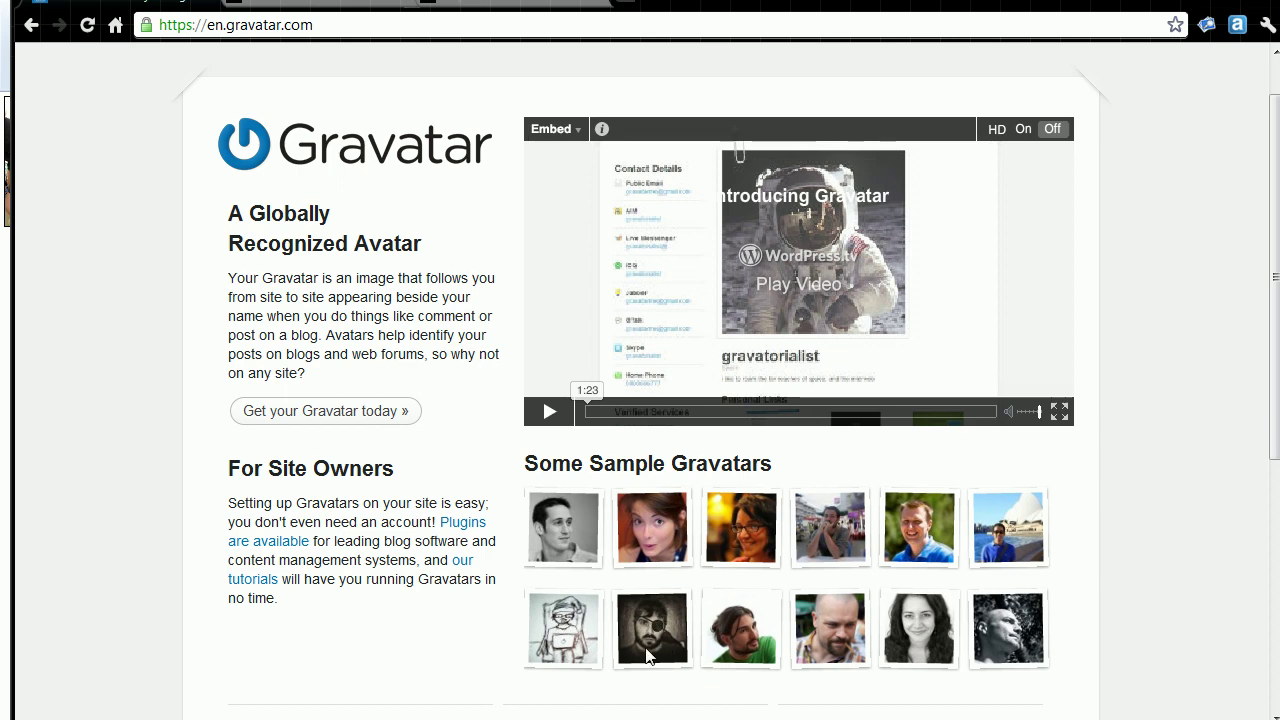
{"action": "mouse_move", "coordinate": [573, 645]}
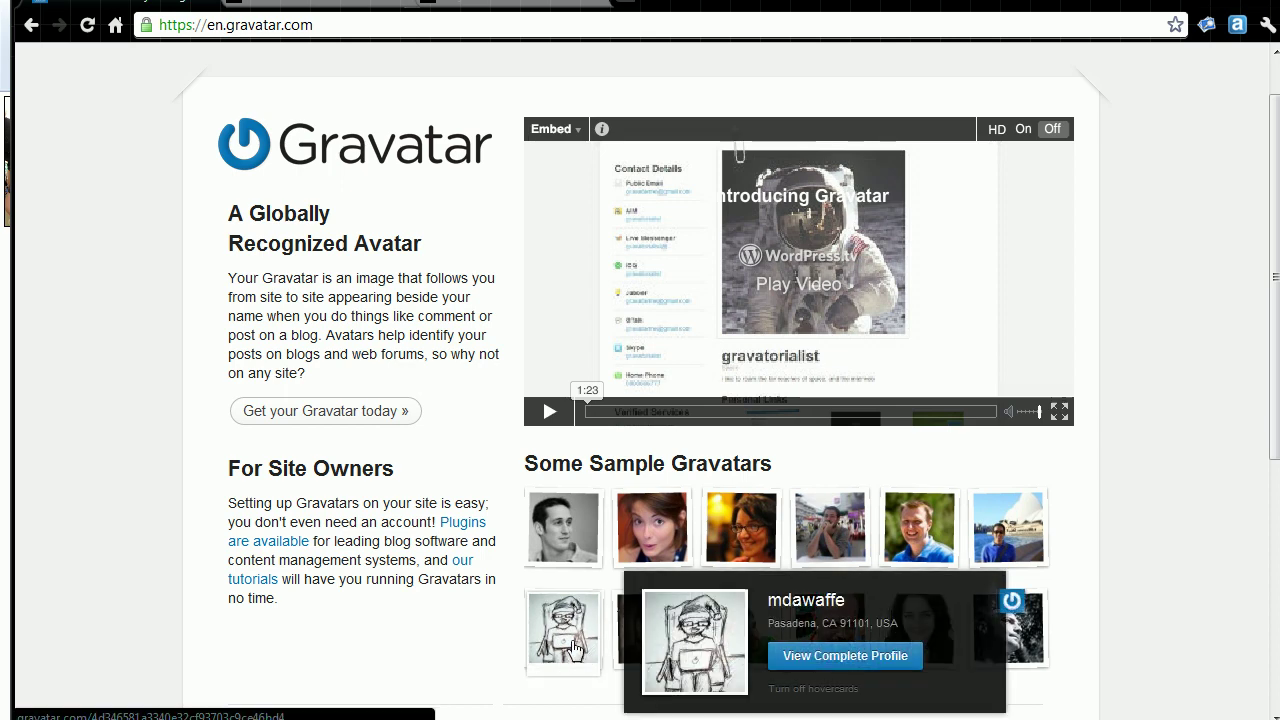
{"action": "mouse_move", "coordinate": [563, 535]}
{"action": "left_click", "coordinate": [297, 8]}
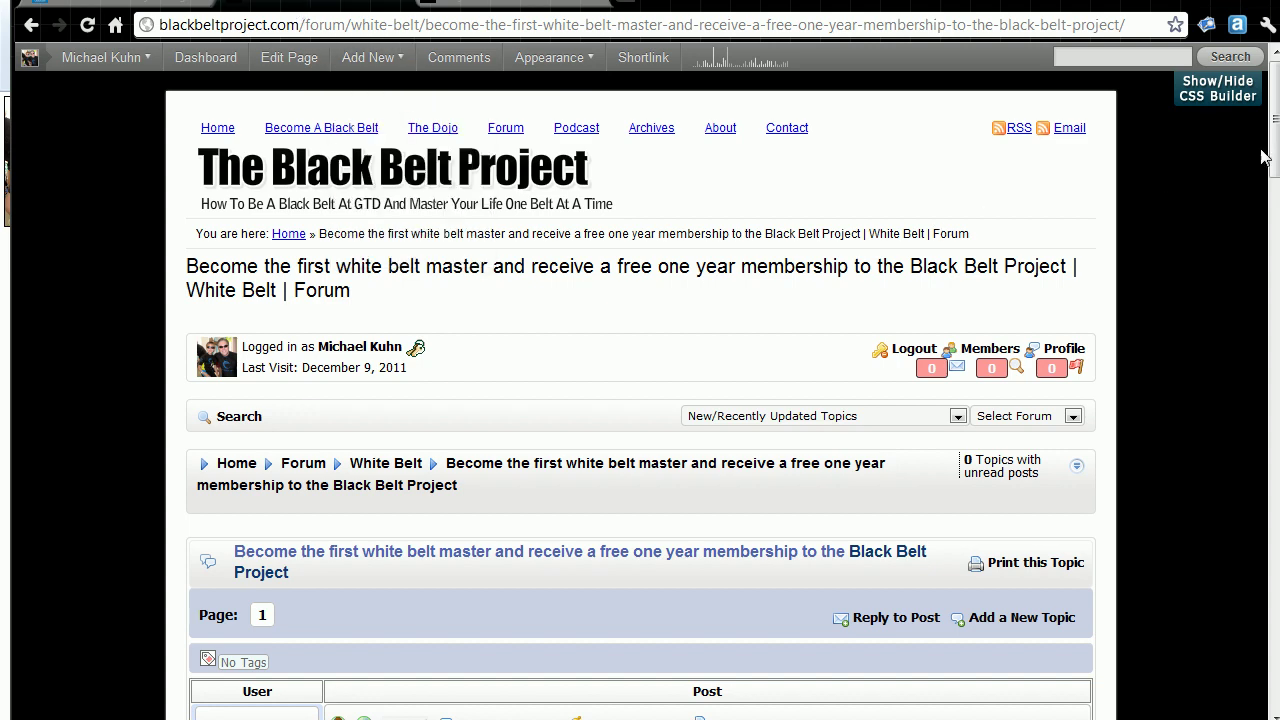
Step: Read down the thread's replies to post 8, then go back to the blog post's comments
{"action": "left_click_drag", "start_coordinate": [1276, 155], "coordinate": [1276, 247]}
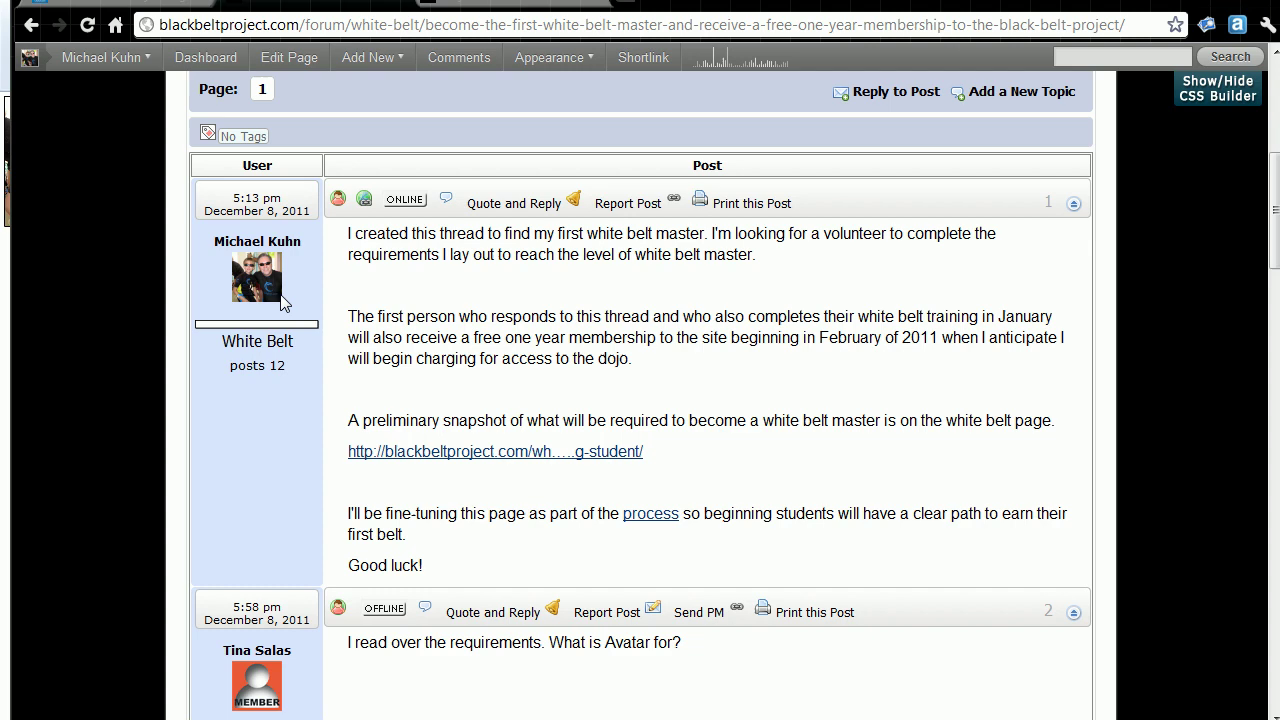
{"action": "left_click_drag", "start_coordinate": [1275, 210], "coordinate": [1275, 285]}
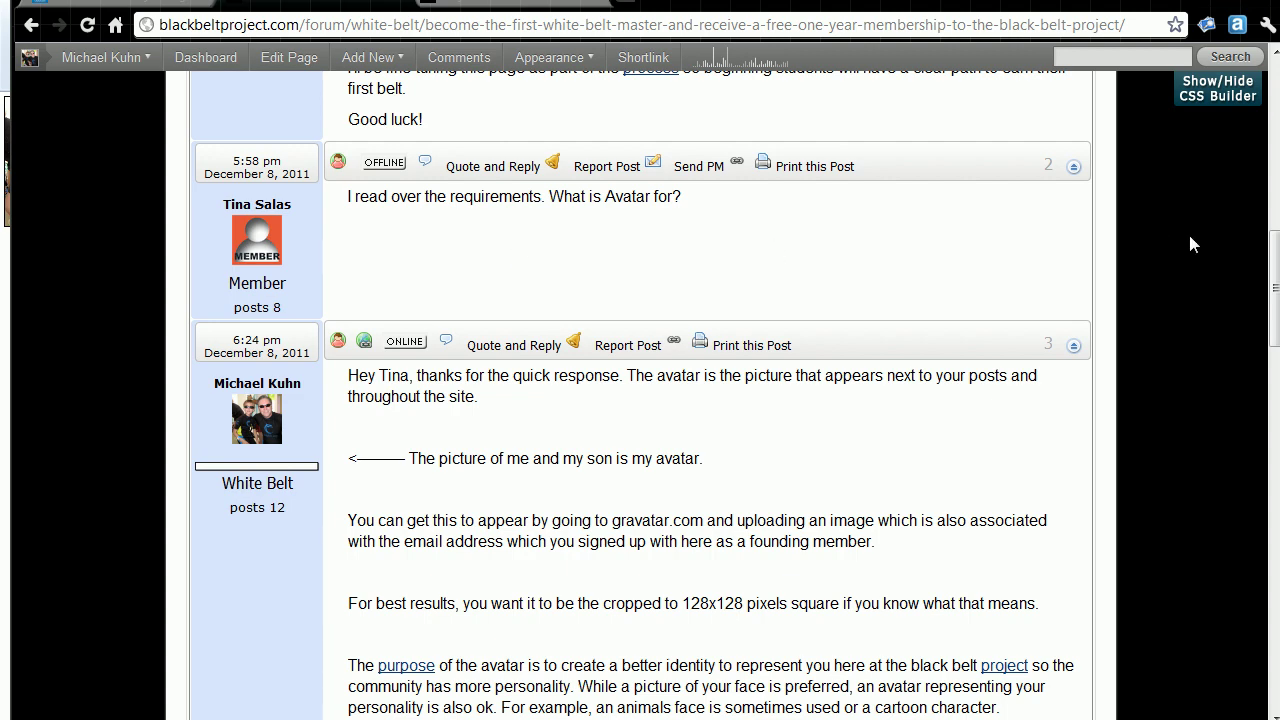
{"action": "left_click_drag", "start_coordinate": [1275, 288], "coordinate": [1276, 438]}
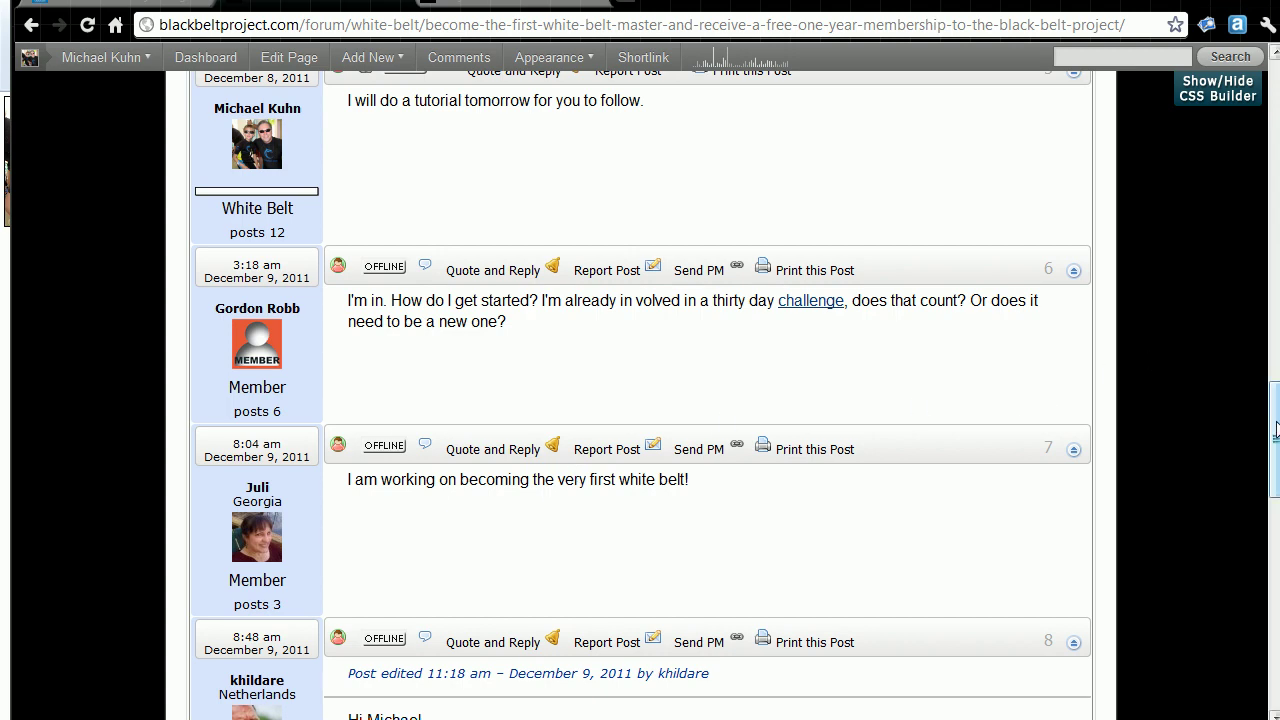
{"action": "left_click_drag", "start_coordinate": [1270, 400], "coordinate": [1270, 458]}
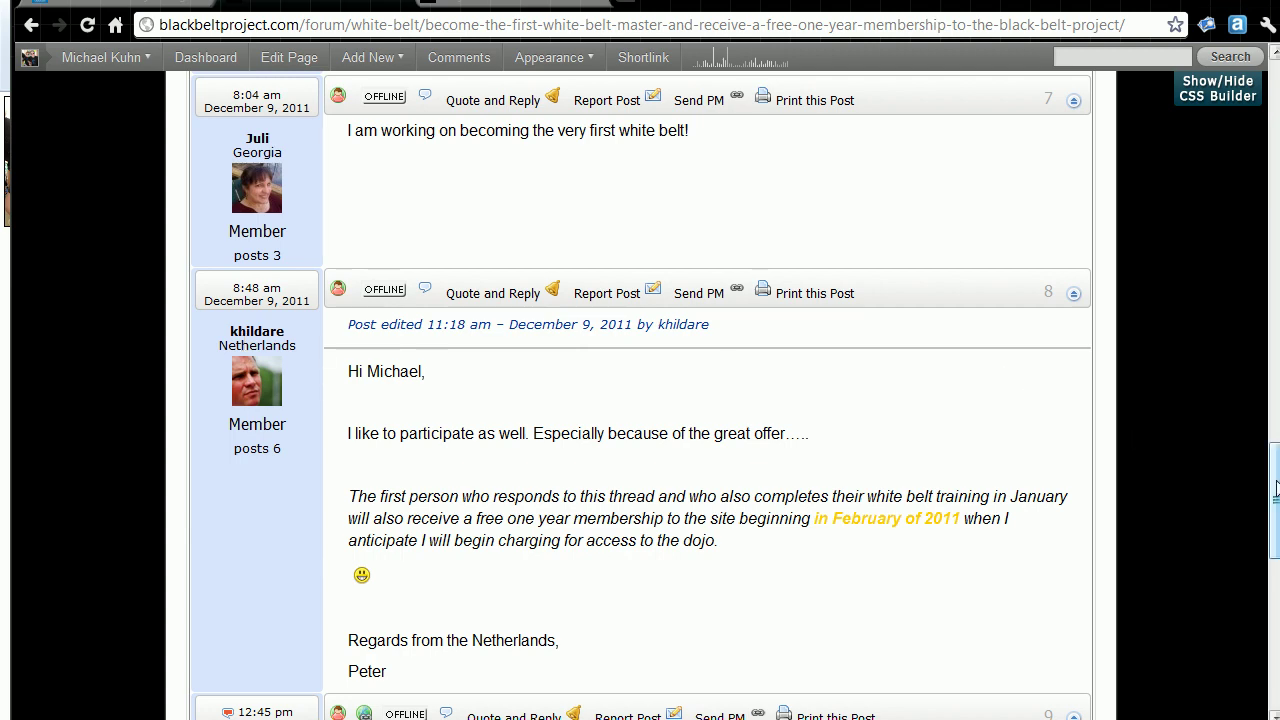
{"action": "key", "text": "alt+Left"}
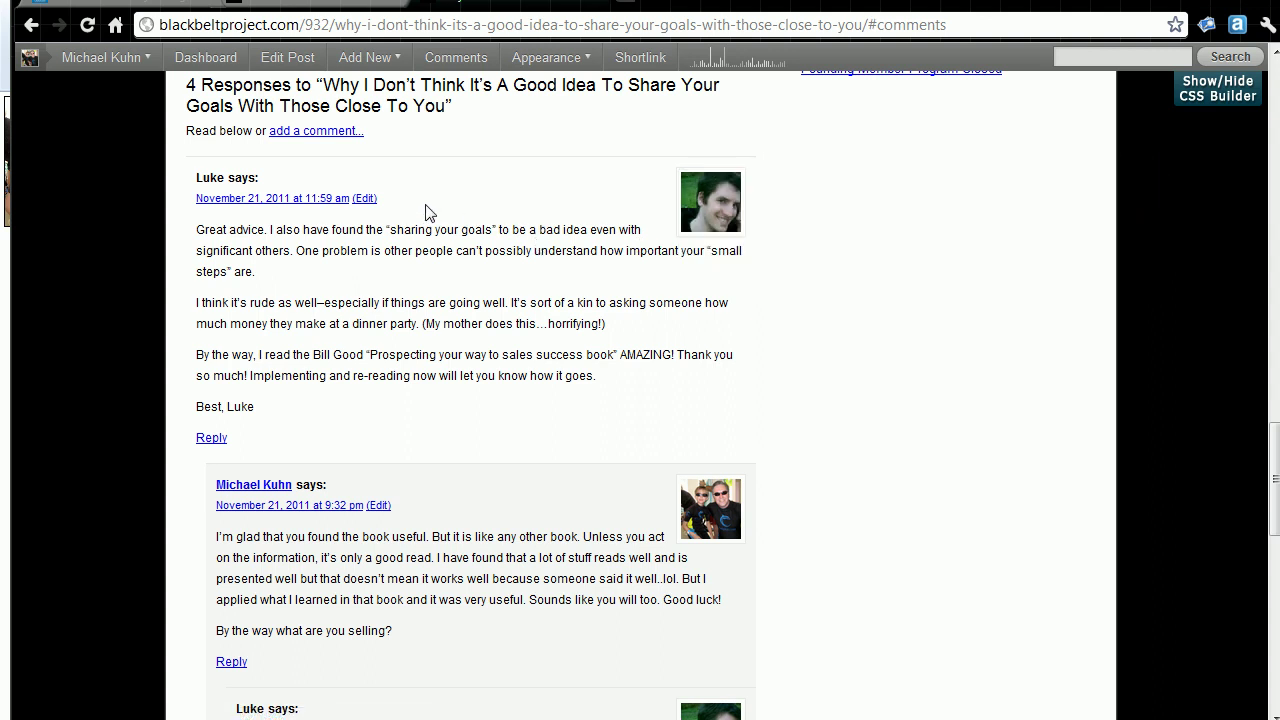
Step: Show a commenter's Gravatar hovercard, then return to the white-belt master forum thread
{"action": "mouse_move", "coordinate": [740, 236]}
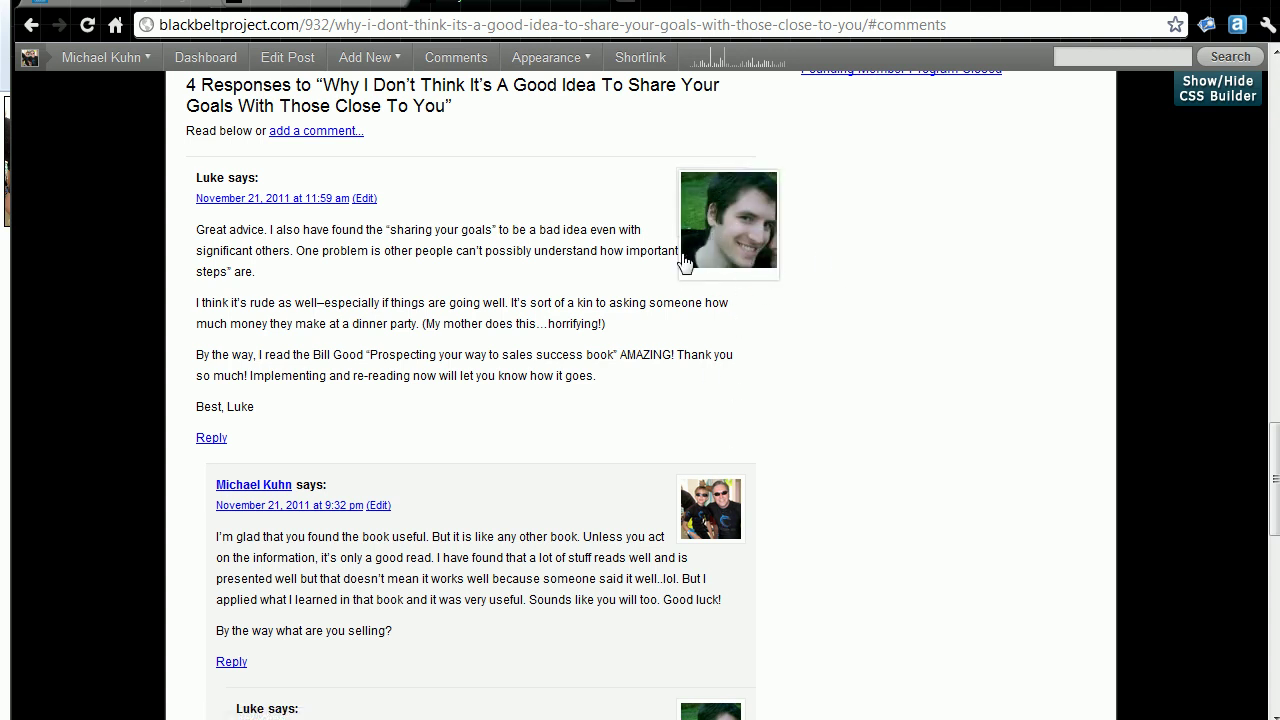
{"action": "left_click", "coordinate": [305, 5]}
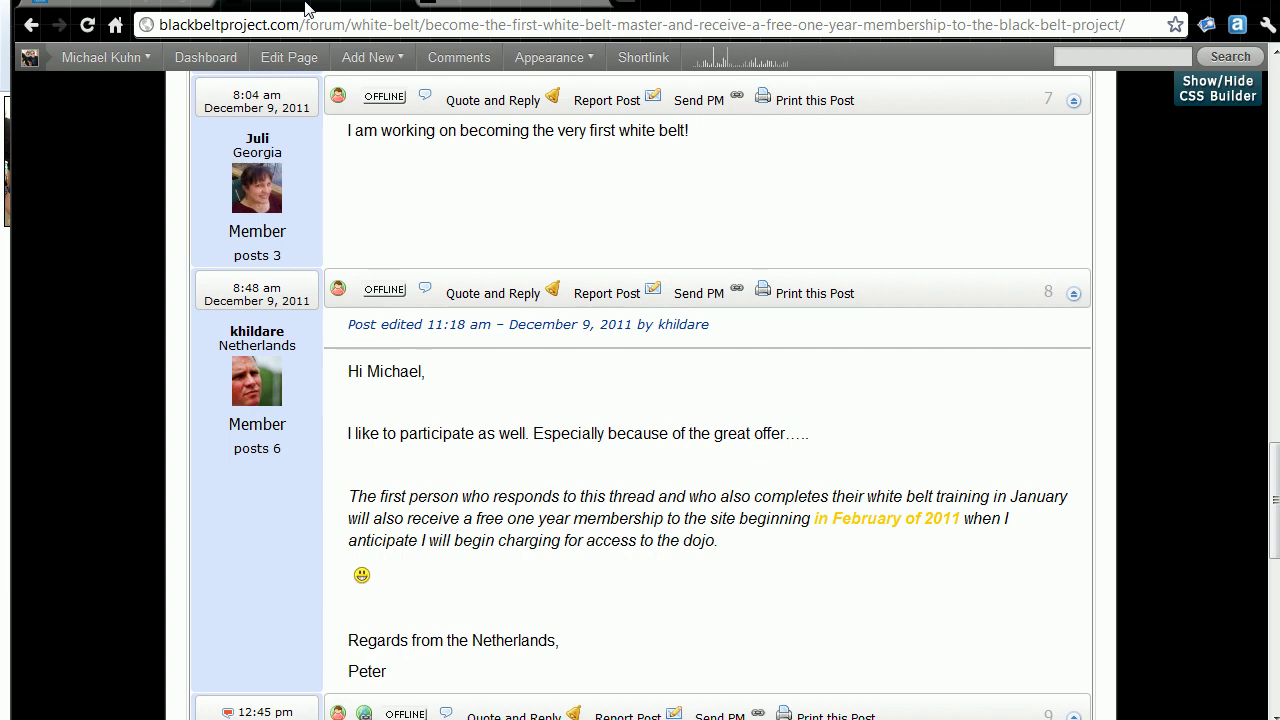
Step: Return to the top of the Gravatar home page and look over its sample avatars
{"action": "left_click", "coordinate": [202, 5]}
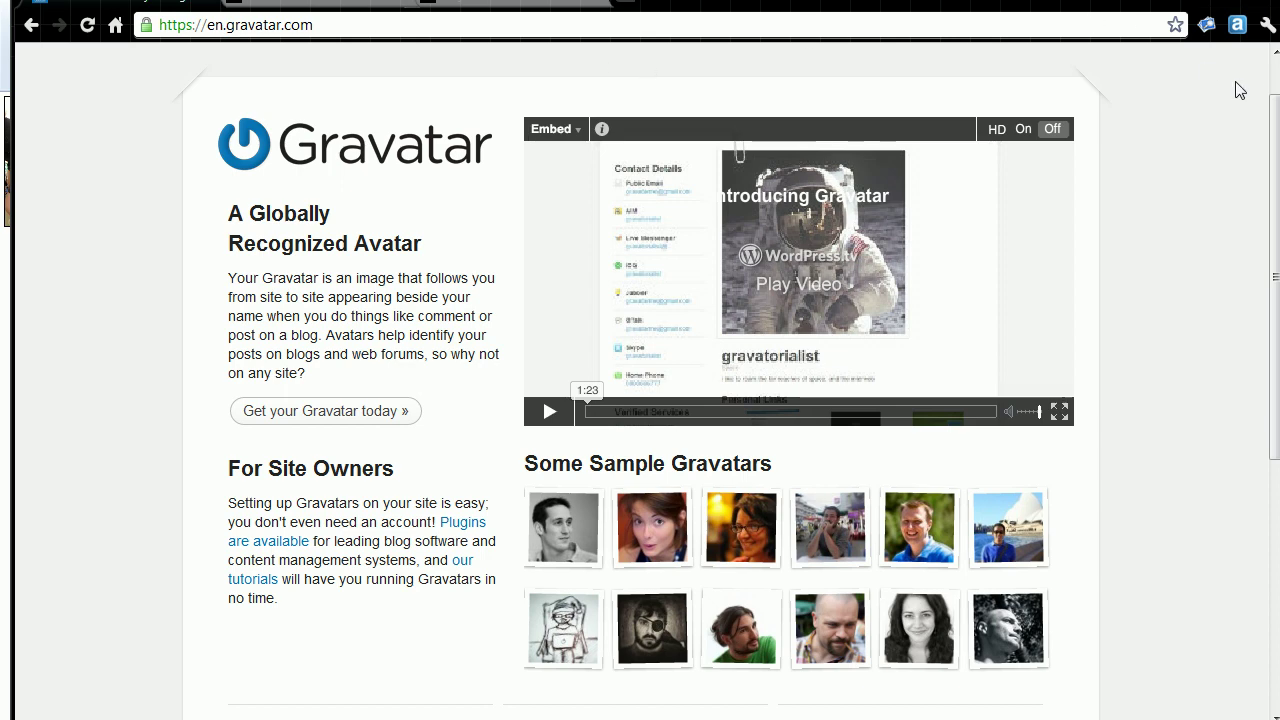
{"action": "scroll", "coordinate": [1277, 85], "scroll_direction": "up", "scroll_amount": 1}
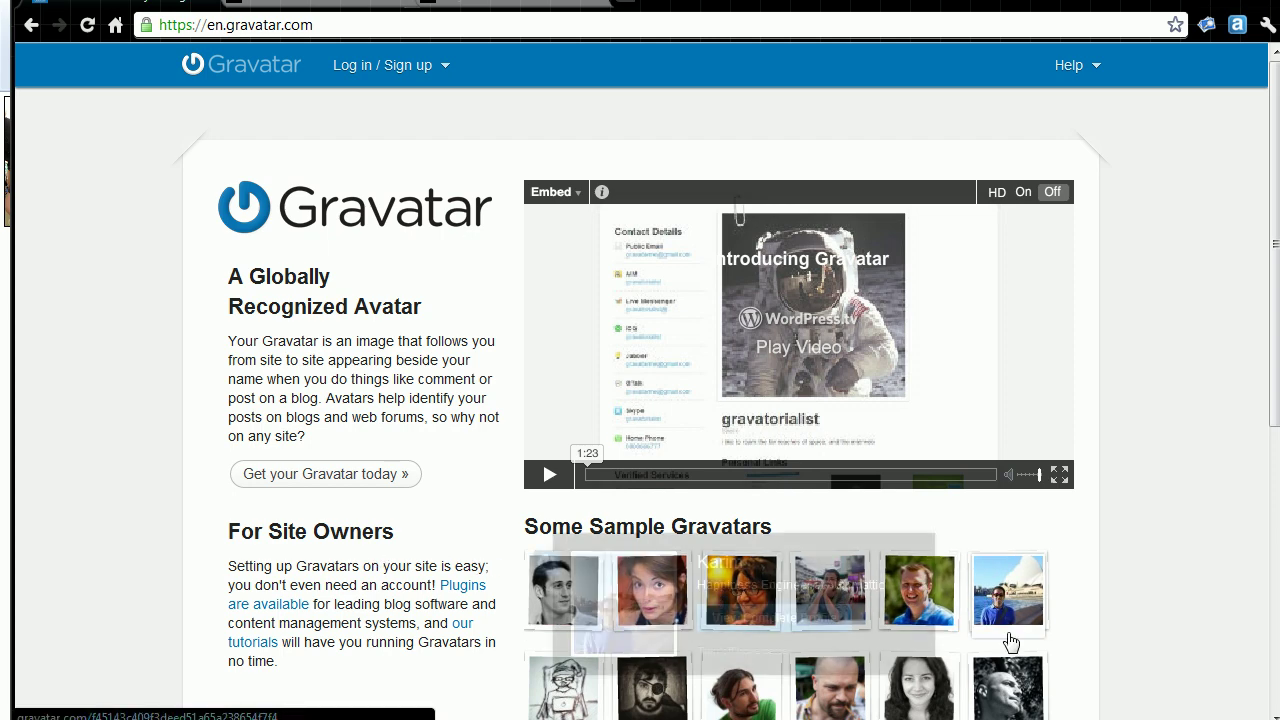
{"action": "mouse_move", "coordinate": [1015, 670]}
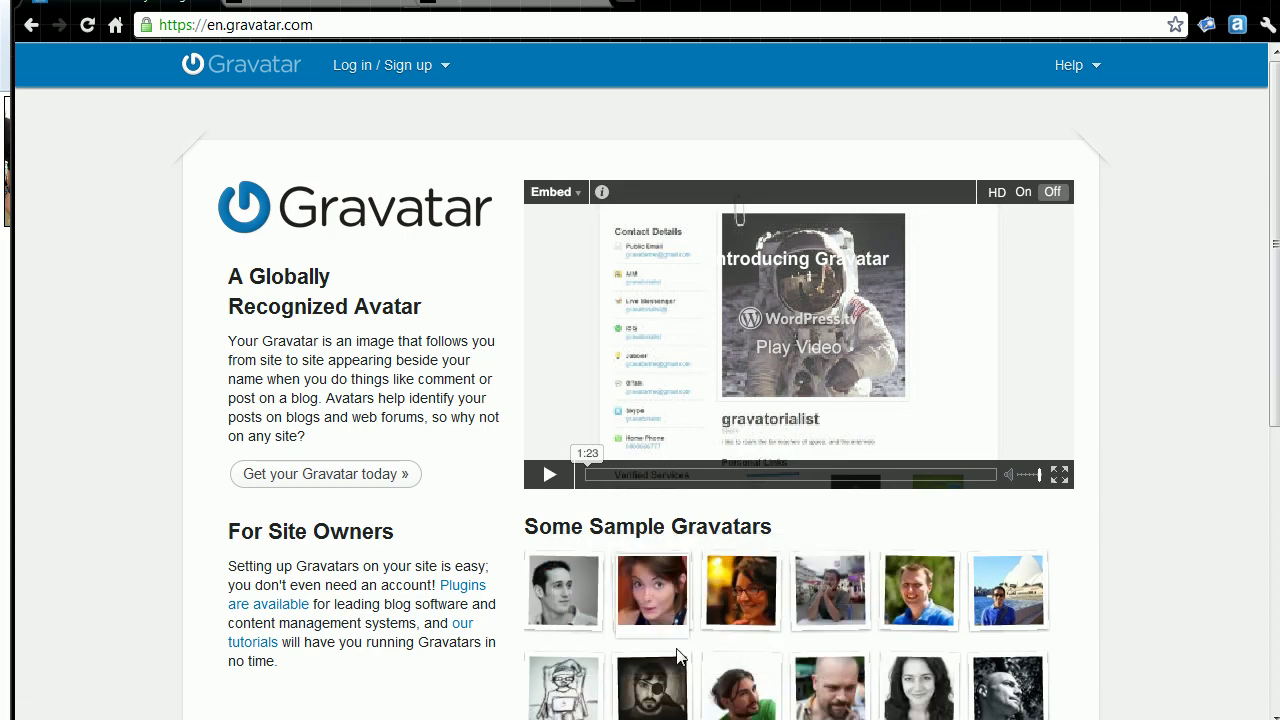
Step: Bring up the holiday photo in Paint and zoom out until the whole picture fits
{"action": "left_click", "coordinate": [448, 707]}
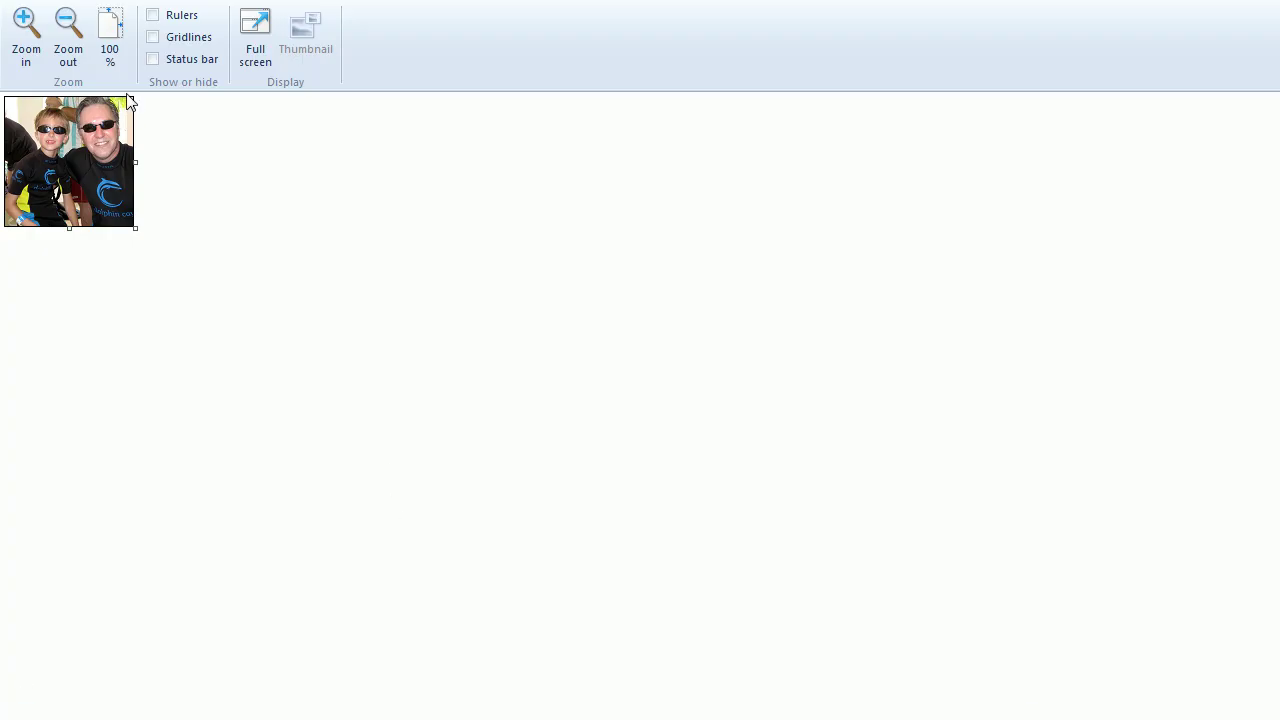
{"action": "key", "text": "ctrl+Page_Up"}
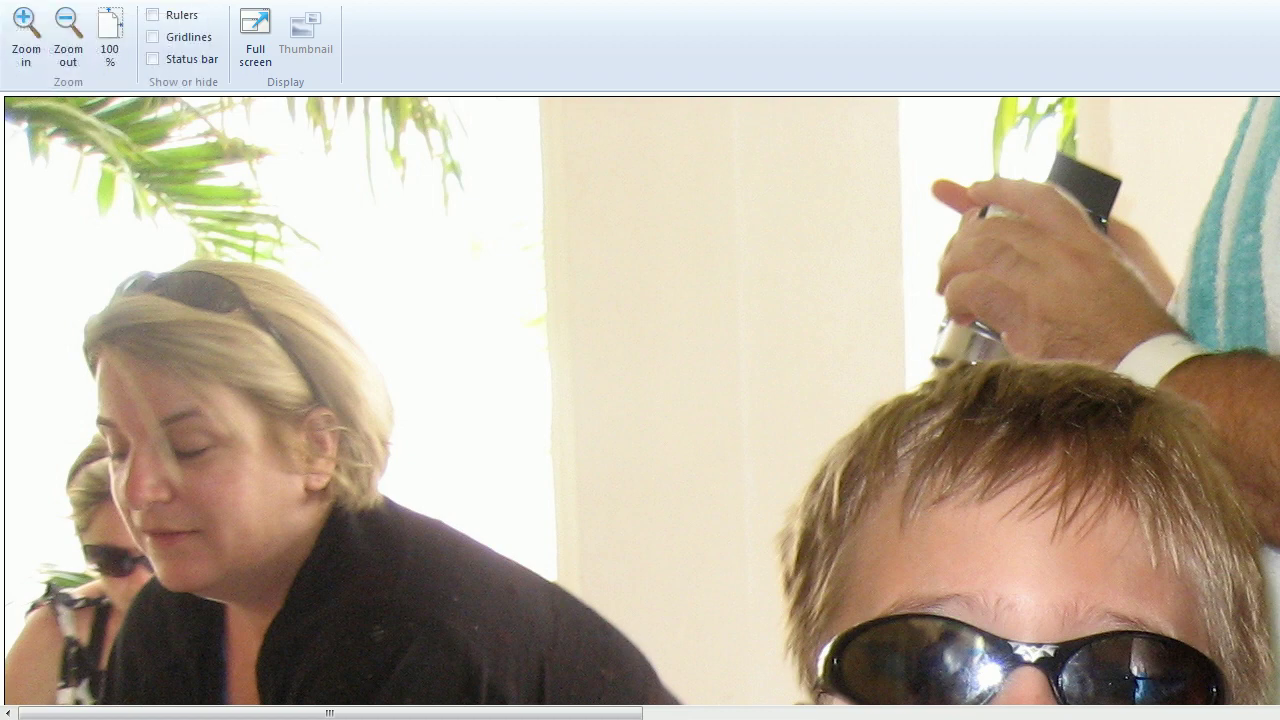
{"action": "left_click", "coordinate": [67, 58]}
{"action": "left_click", "coordinate": [67, 60]}
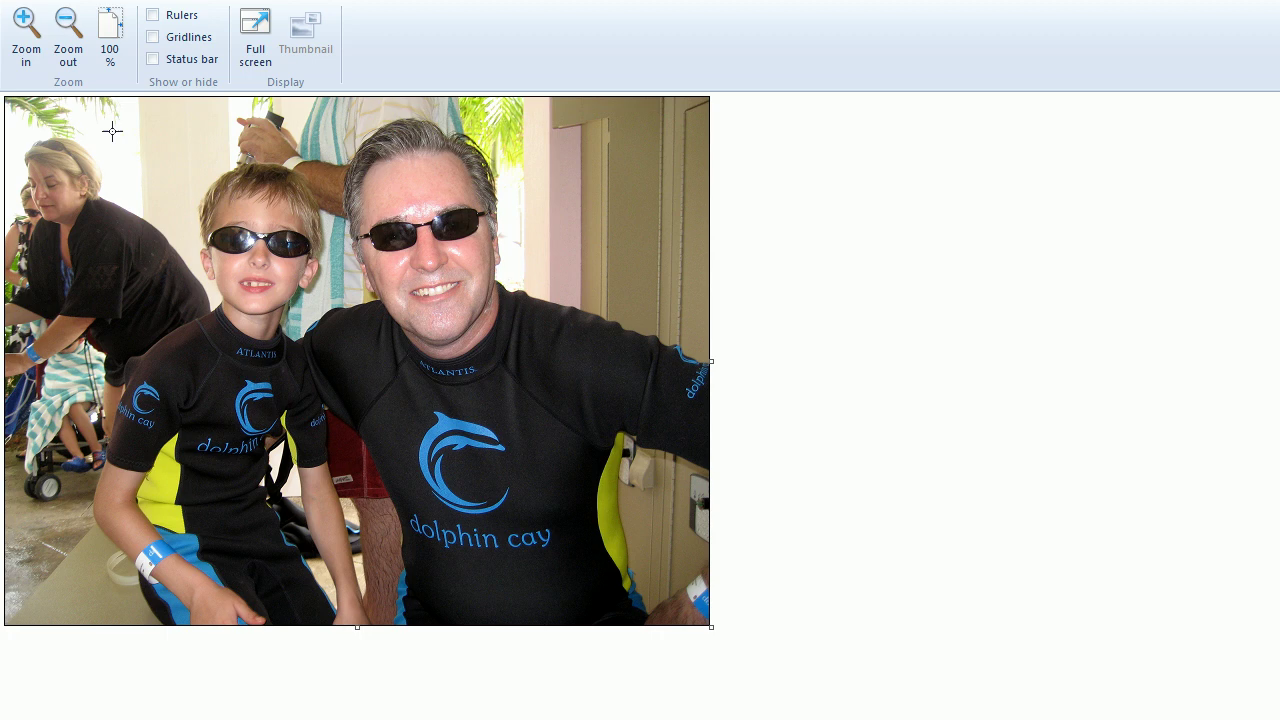
{"action": "scroll", "coordinate": [120, 50], "scroll_direction": "up", "scroll_amount": 1}
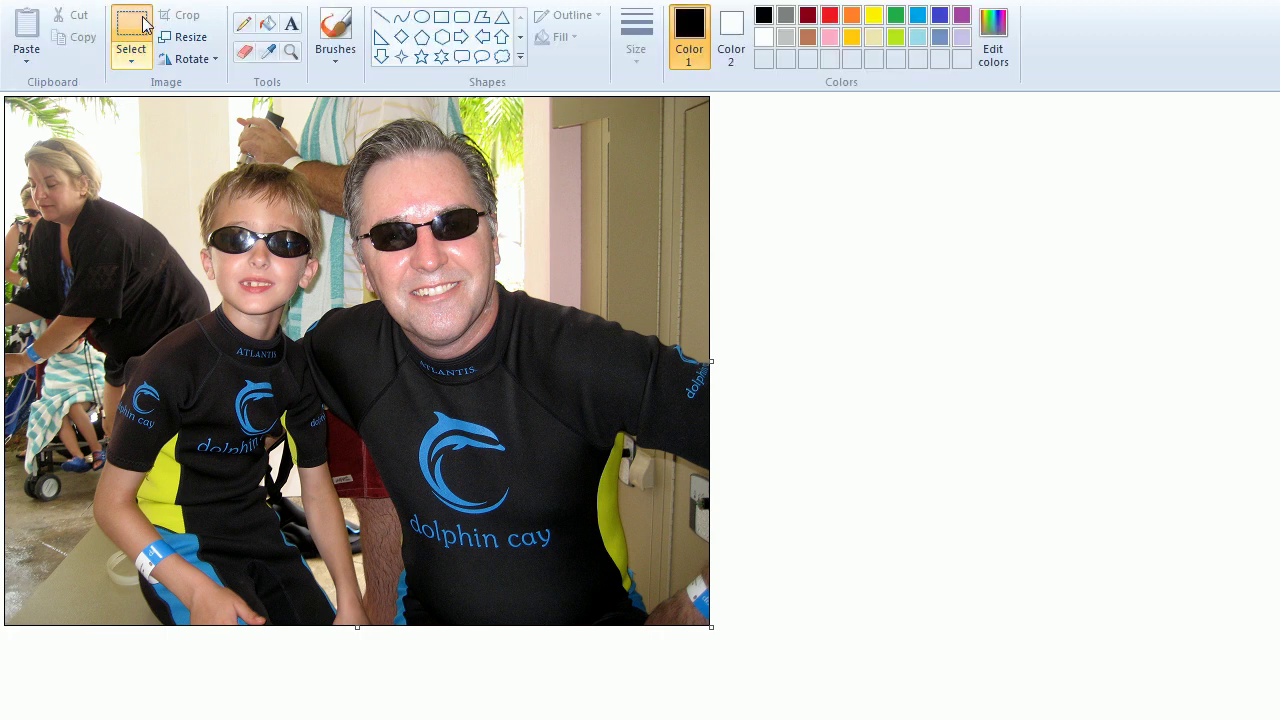
{"action": "left_click", "coordinate": [180, 37]}
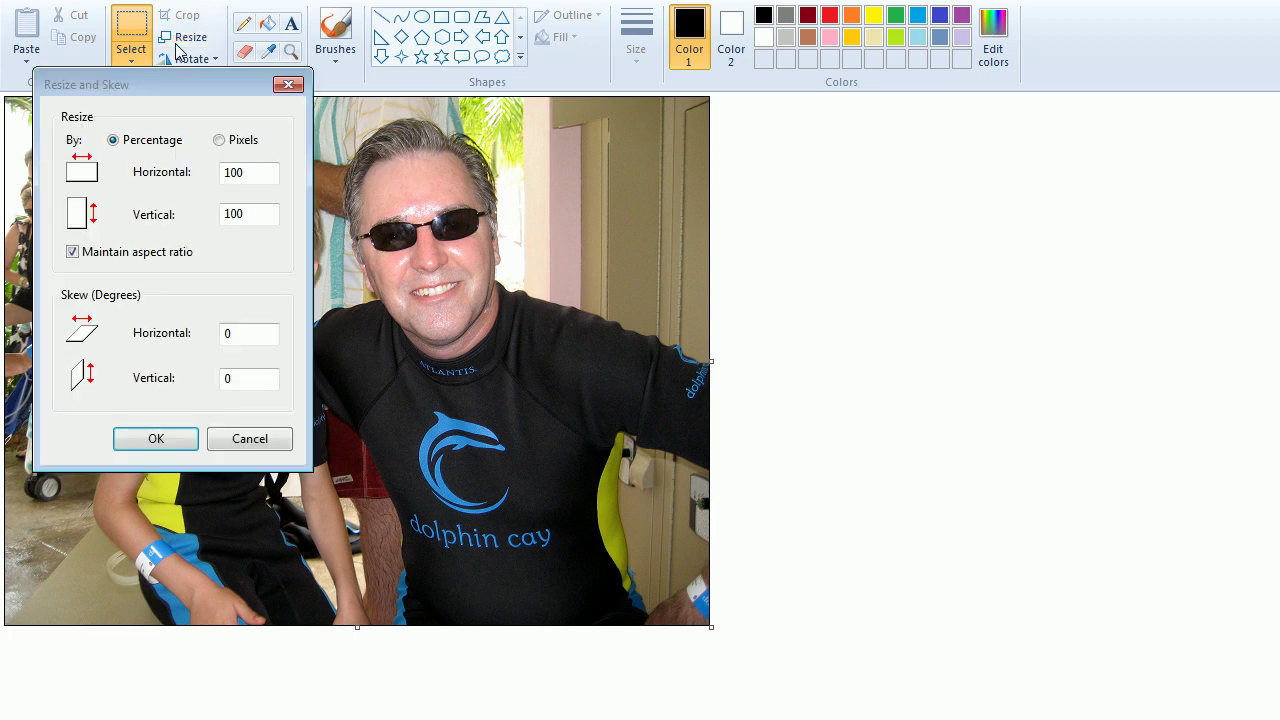
{"action": "left_click", "coordinate": [220, 141]}
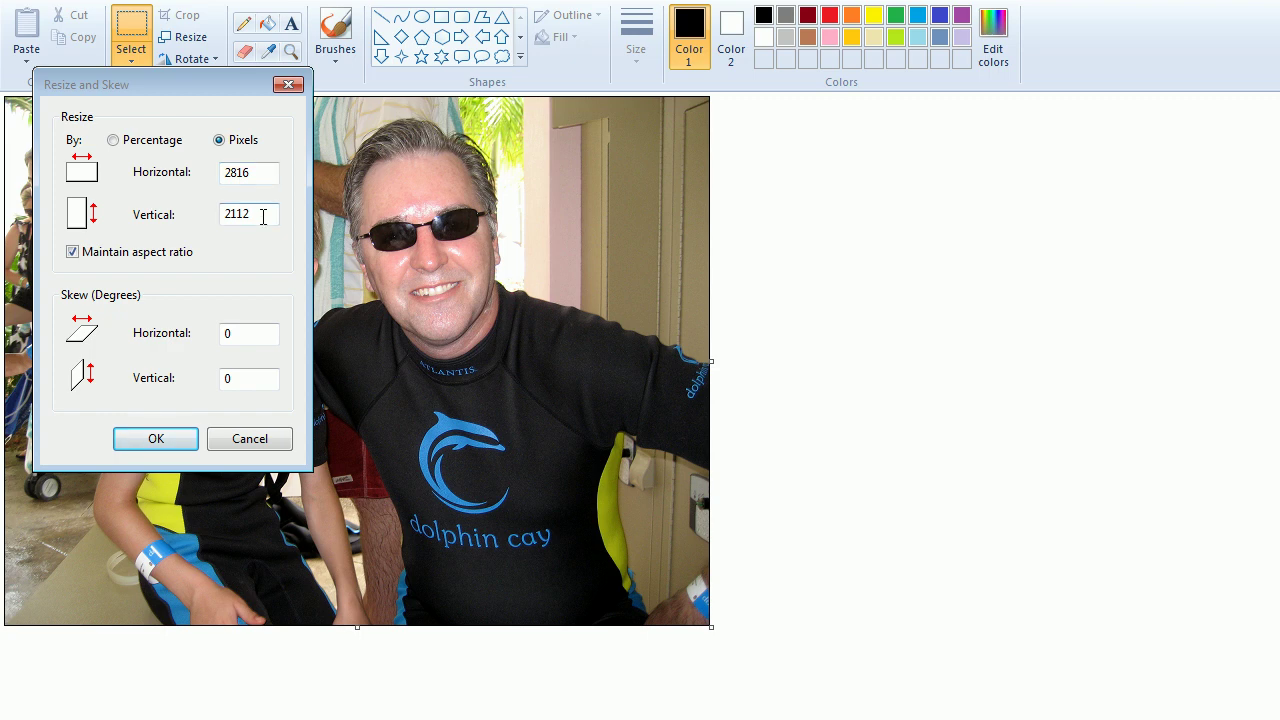
{"action": "left_click", "coordinate": [249, 439]}
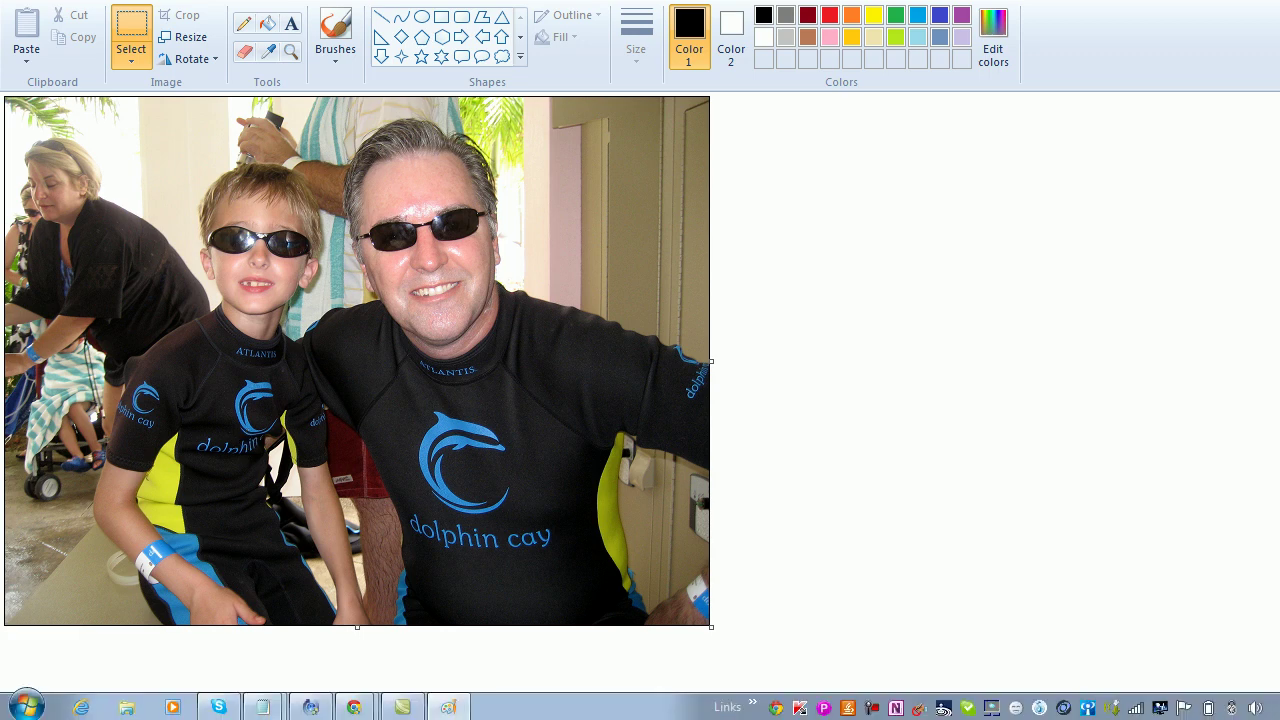
{"action": "mouse_move", "coordinate": [354, 707]}
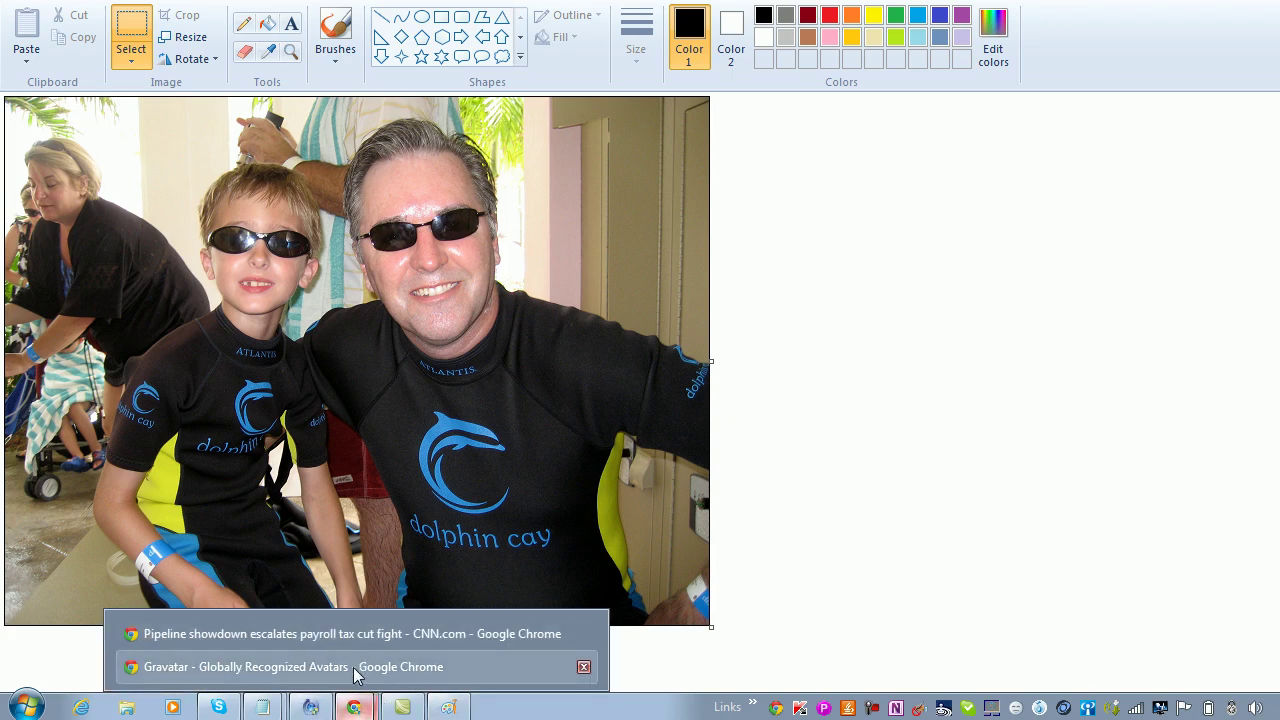
Step: Scroll the Black Belt Project home page to the sidebar photo, then switch to Paint's copy
{"action": "left_click", "coordinate": [355, 667]}
{"action": "left_click", "coordinate": [335, 6]}
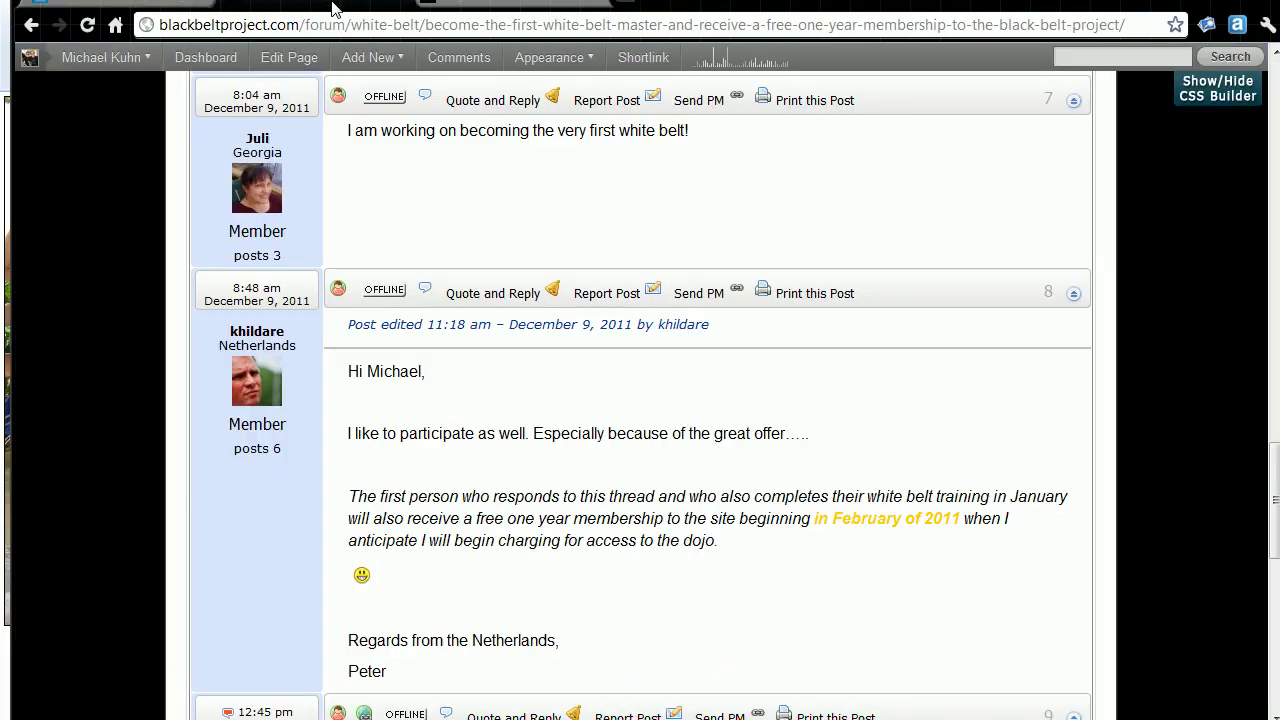
{"action": "scroll", "coordinate": [510, 177], "scroll_direction": "up", "scroll_amount": 15}
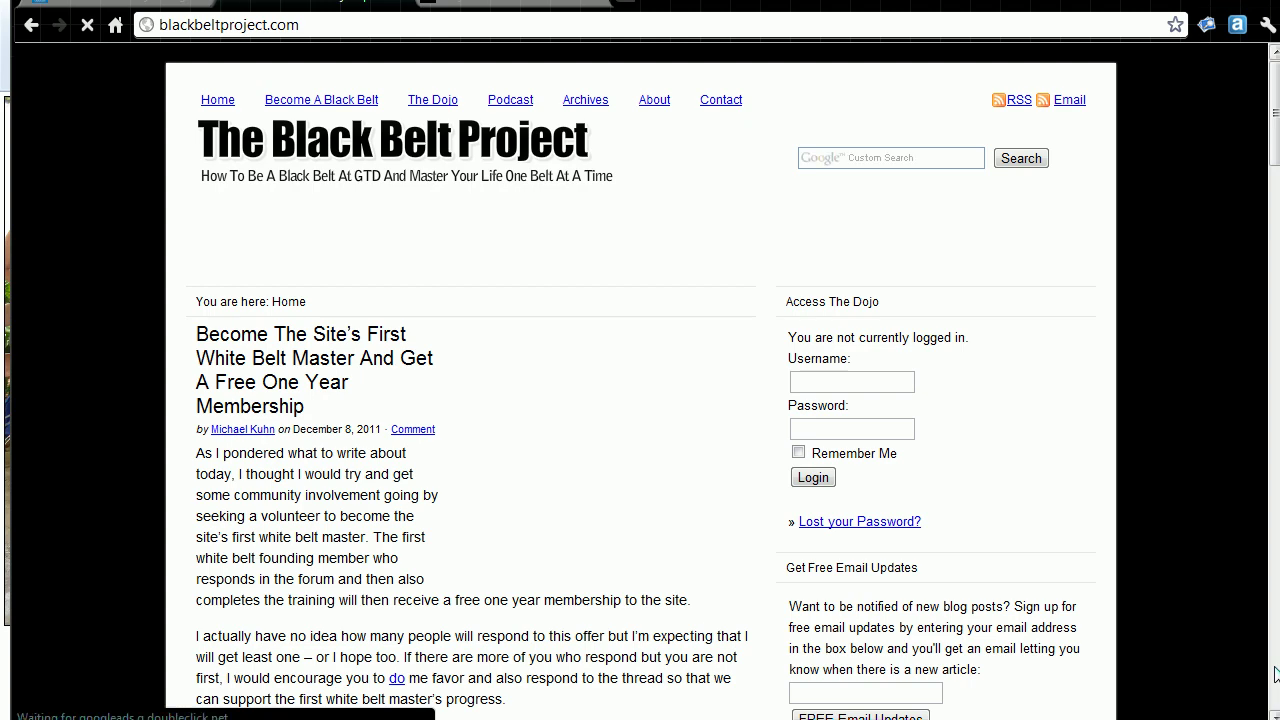
{"action": "left_click", "coordinate": [1275, 674]}
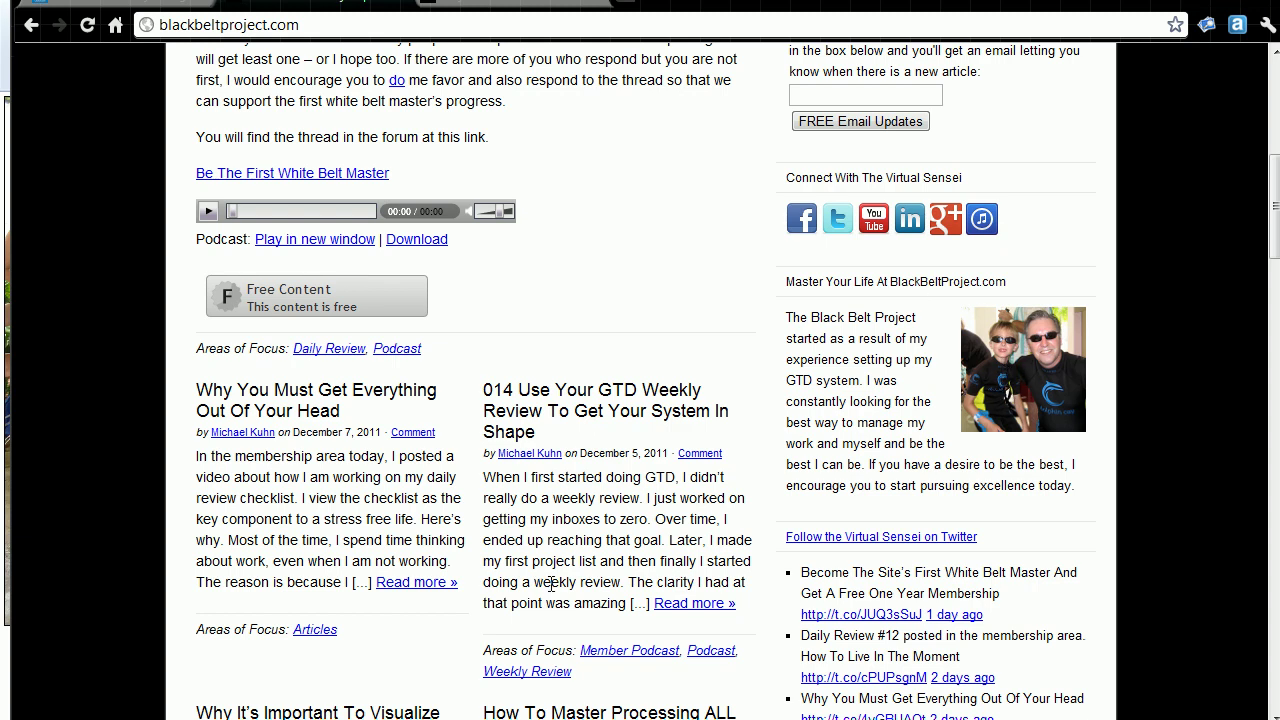
{"action": "left_click", "coordinate": [446, 708]}
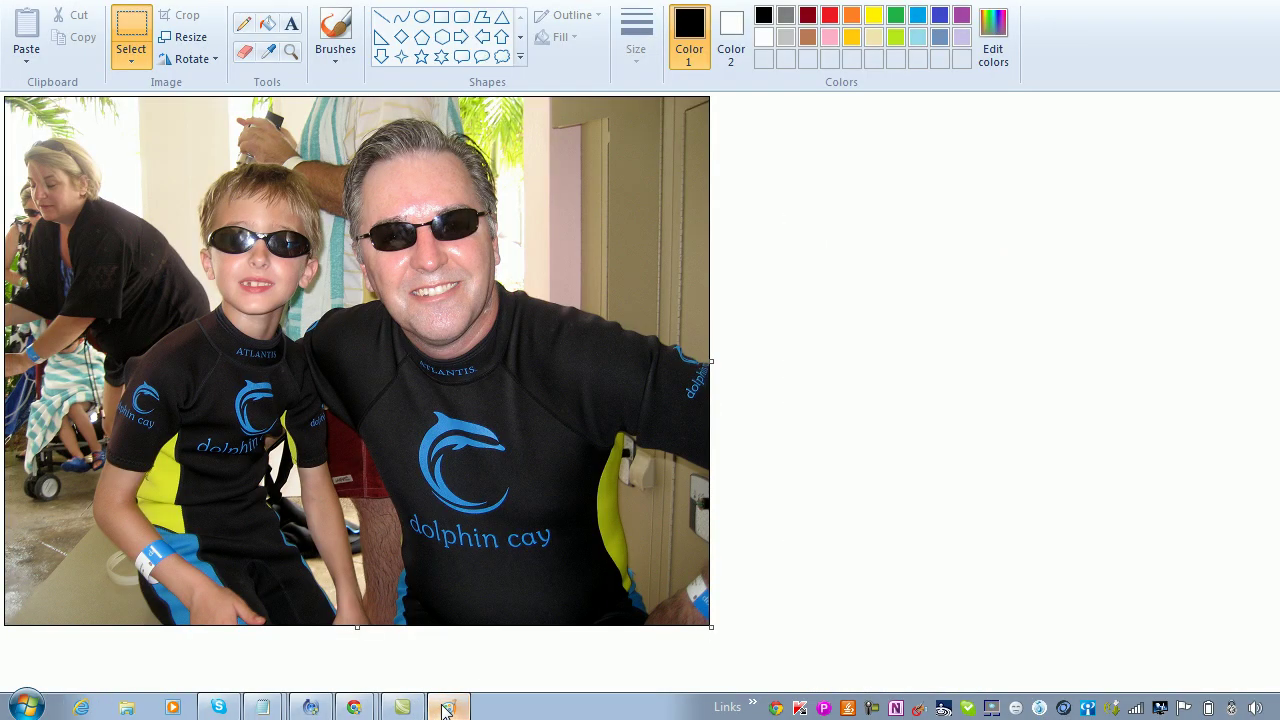
Step: Crop the photo to a rectangle around the boy and man in sunglasses
{"action": "left_click", "coordinate": [131, 64]}
{"action": "left_click", "coordinate": [131, 64]}
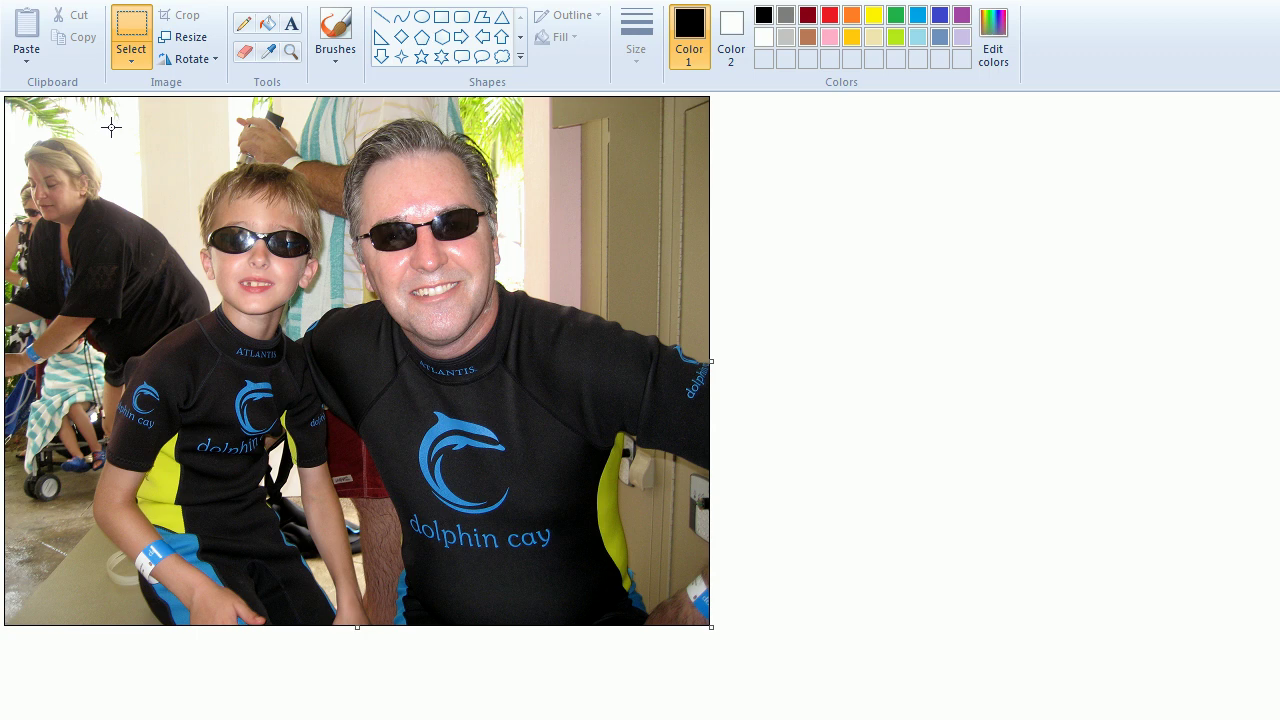
{"action": "mouse_move", "coordinate": [110, 128]}
{"action": "left_mouse_down"}
{"action": "mouse_move", "coordinate": [174, 309]}
{"action": "mouse_move", "coordinate": [308, 434]}
{"action": "mouse_move", "coordinate": [440, 522]}
{"action": "mouse_move", "coordinate": [557, 546]}
{"action": "left_mouse_up"}
{"action": "left_click", "coordinate": [537, 549]}
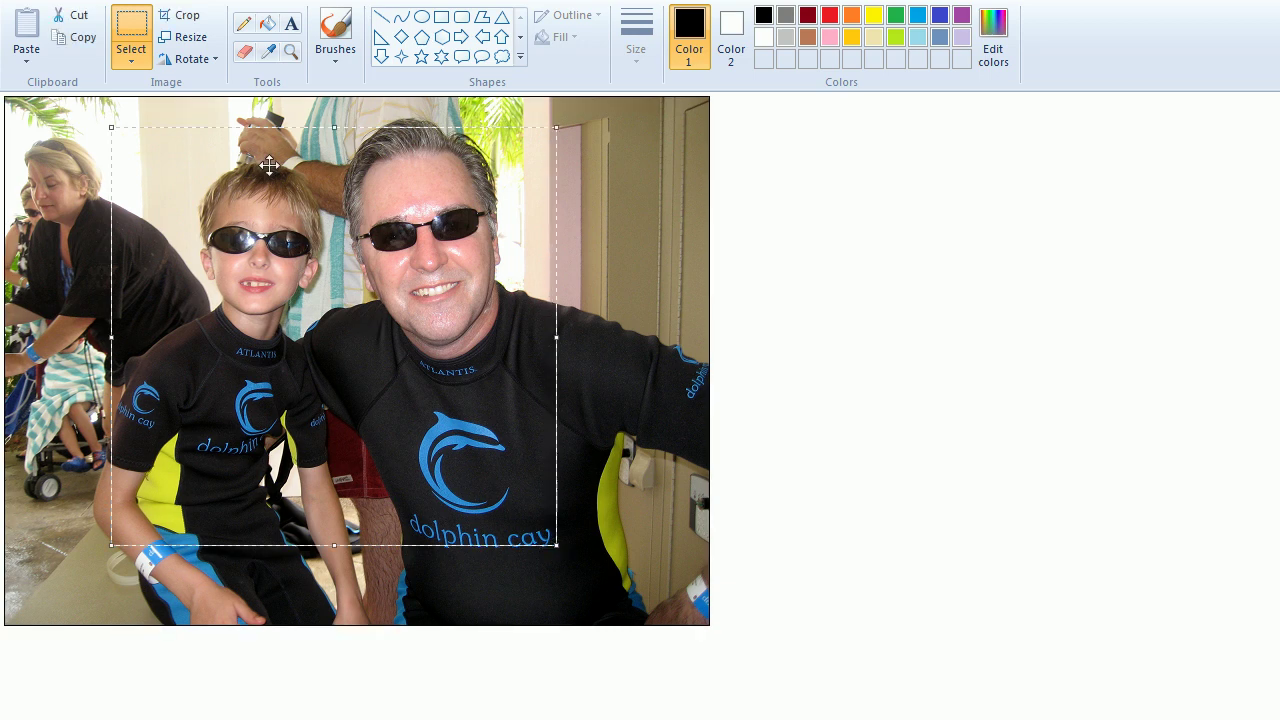
{"action": "left_click", "coordinate": [178, 16]}
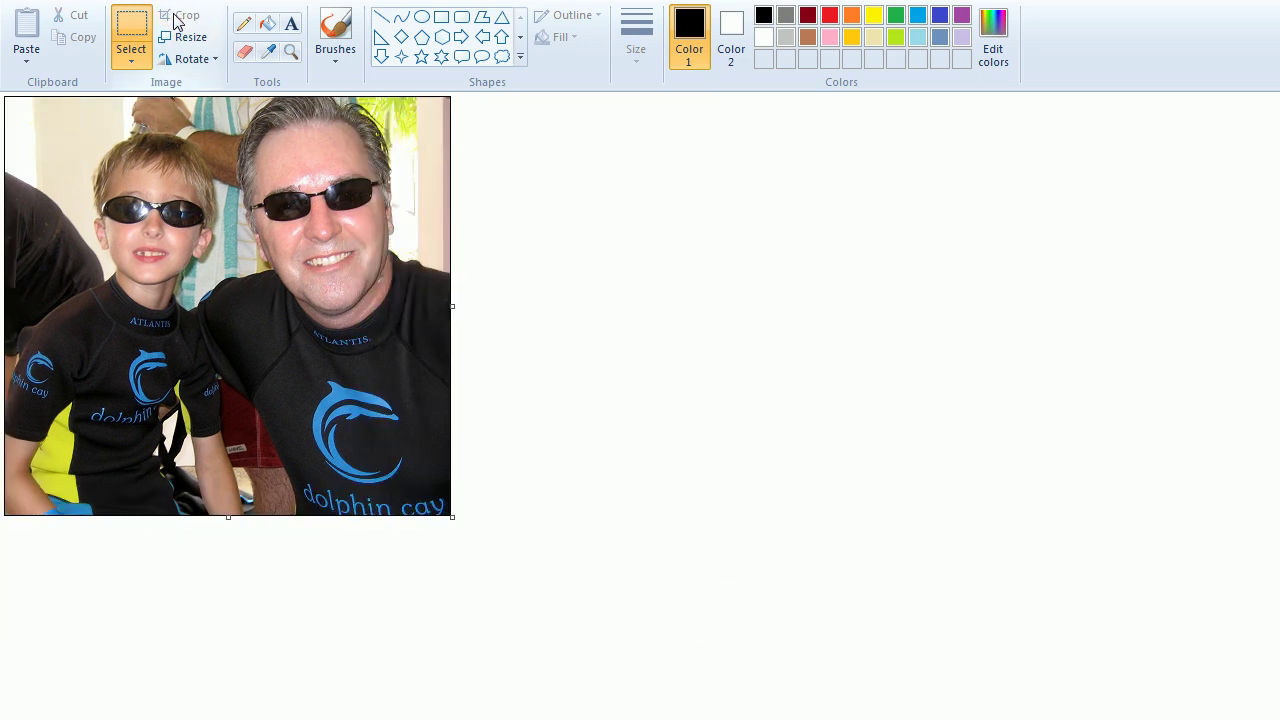
Step: Check the Resize dialog in pixel units, then cancel without changing the image
{"action": "left_click", "coordinate": [186, 37]}
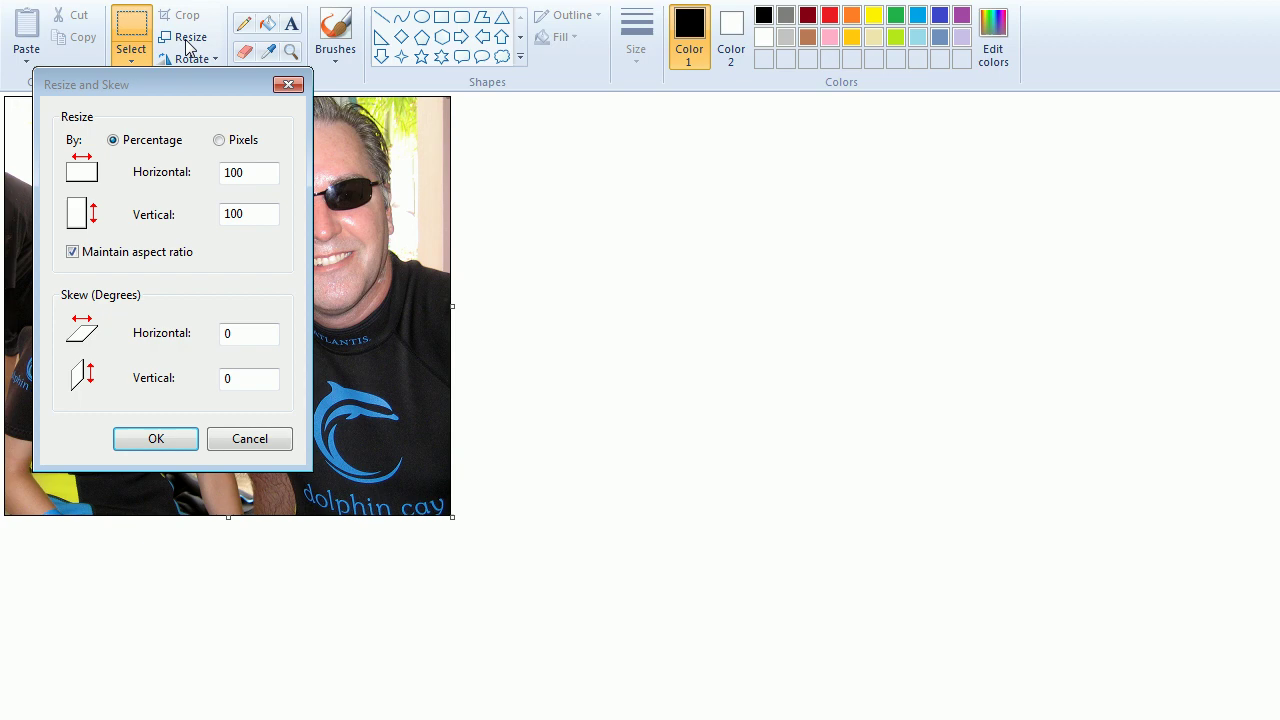
{"action": "left_click", "coordinate": [219, 141]}
{"action": "left_click", "coordinate": [249, 440]}
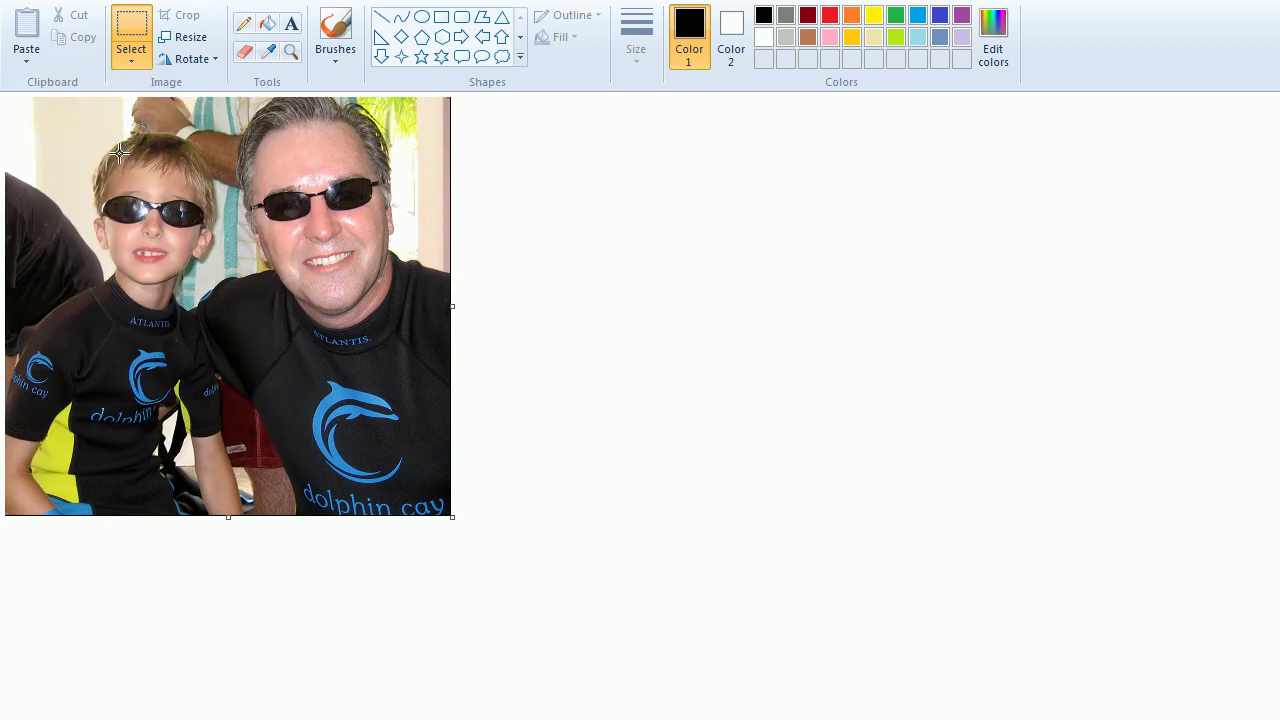
Step: Undo the crop and recrop to a near-square area around both faces
{"action": "key", "text": "ctrl+z"}
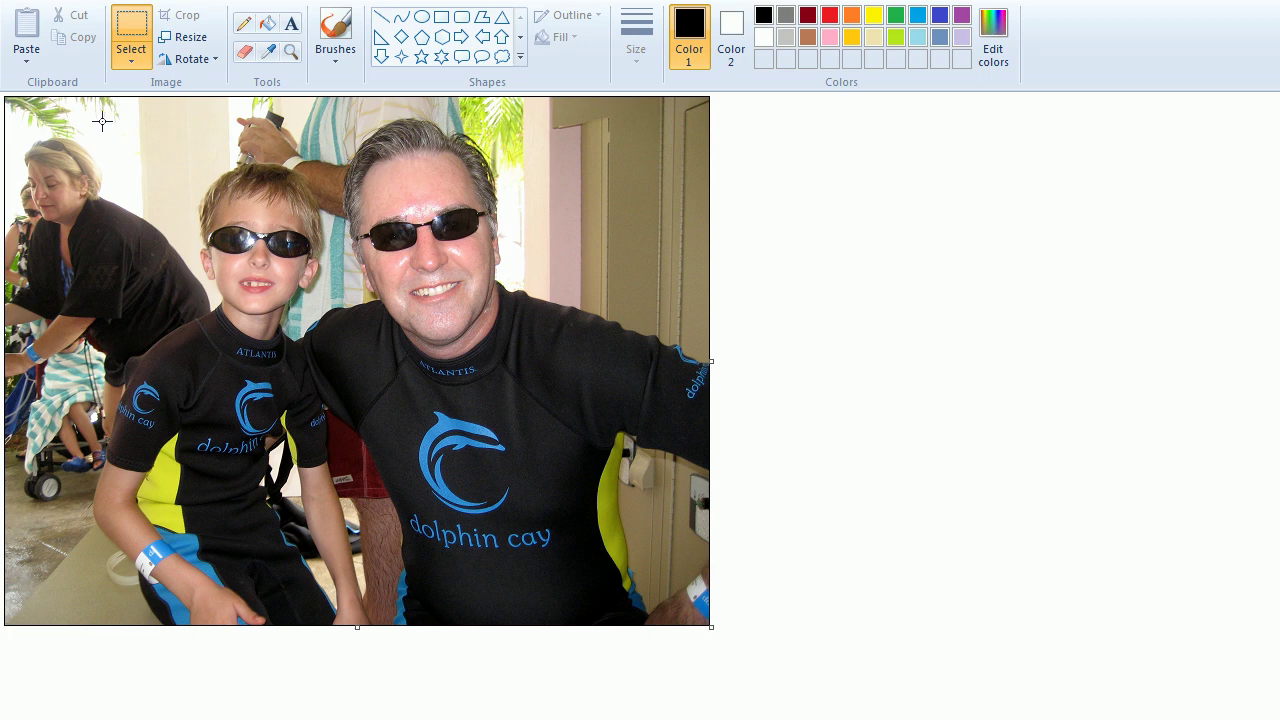
{"action": "left_click_drag", "start_coordinate": [103, 122], "coordinate": [537, 571]}
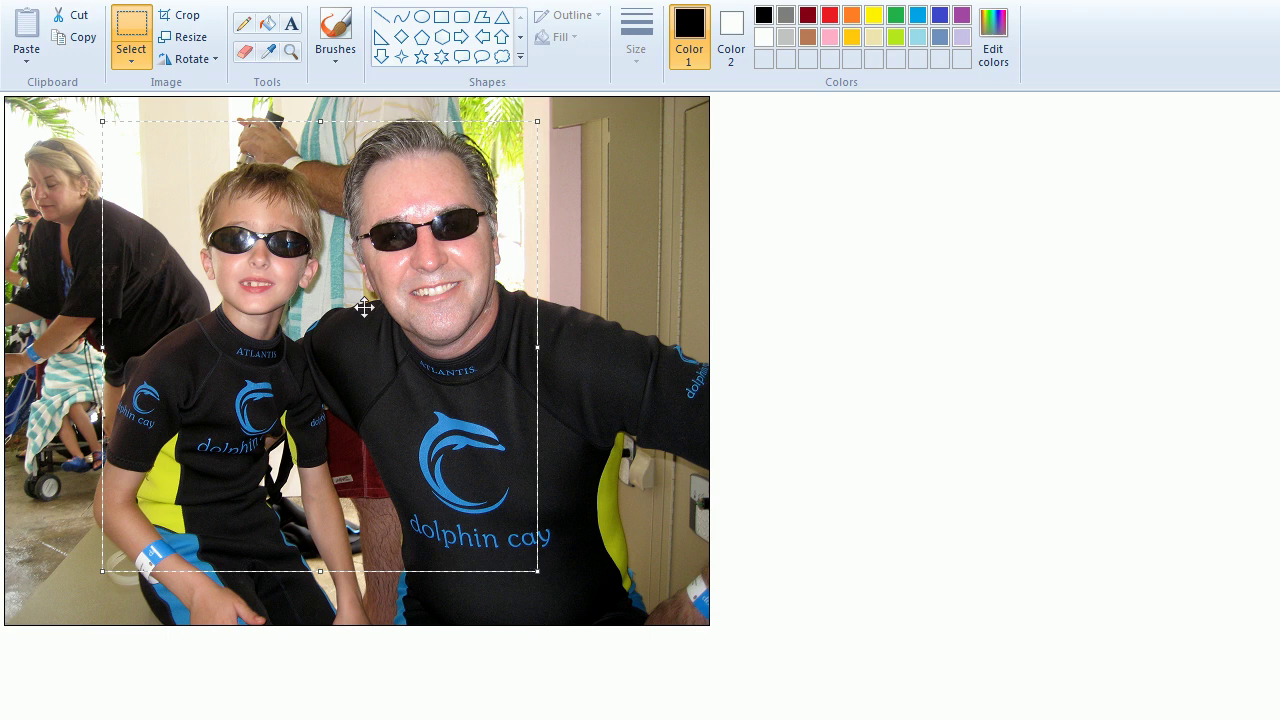
{"action": "left_click", "coordinate": [177, 16]}
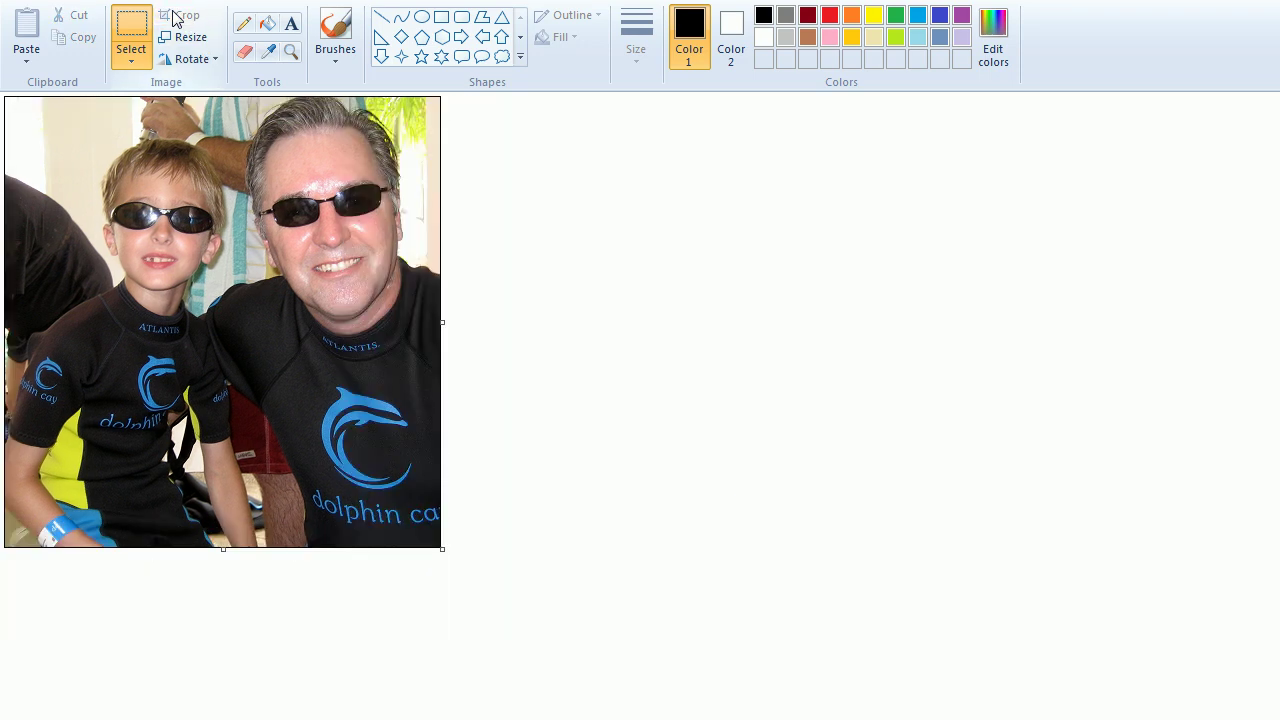
Step: Resize the cropped photo by pixels to 128 wide, giving 128 × 132
{"action": "left_click", "coordinate": [183, 38]}
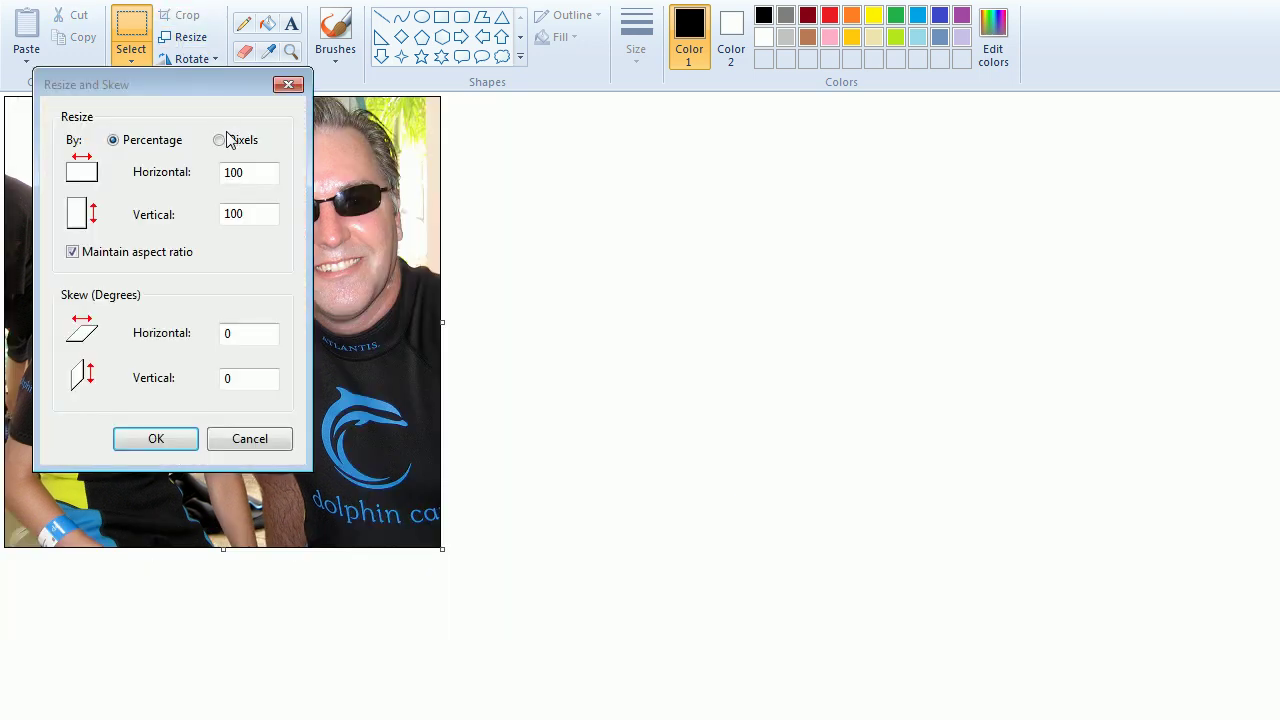
{"action": "left_click", "coordinate": [221, 142]}
{"action": "left_click", "coordinate": [260, 176]}
{"action": "left_click_drag", "start_coordinate": [260, 176], "coordinate": [214, 182]}
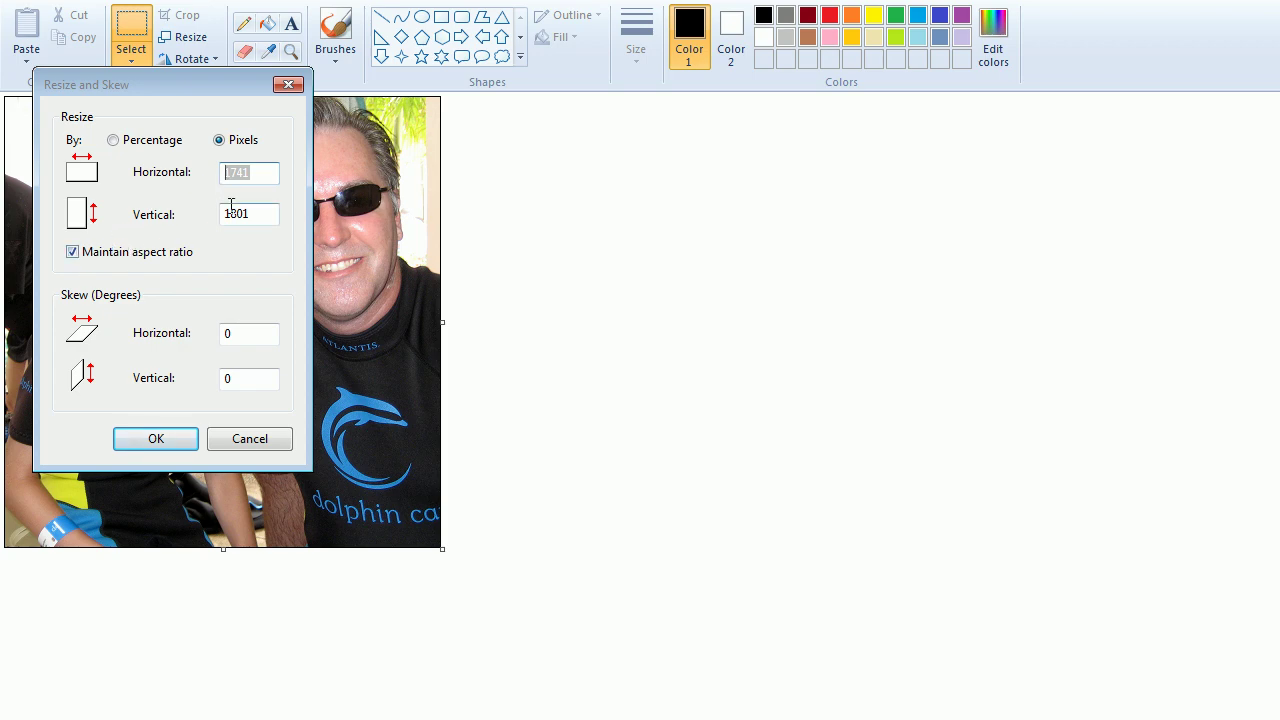
{"action": "type", "text": "128"}
{"action": "left_click", "coordinate": [156, 442]}
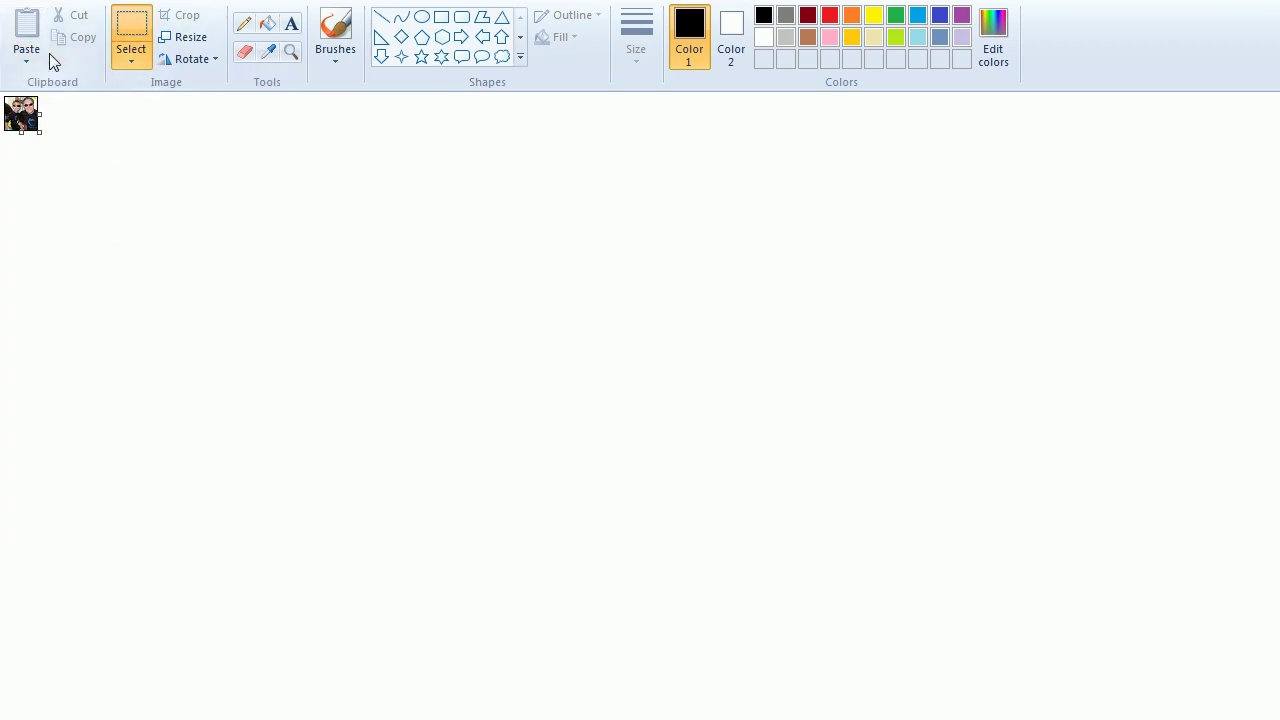
Step: View the 128 × 132 thumbnail at 100% actual size
{"action": "left_click", "coordinate": [117, 2]}
{"action": "left_click", "coordinate": [112, 22]}
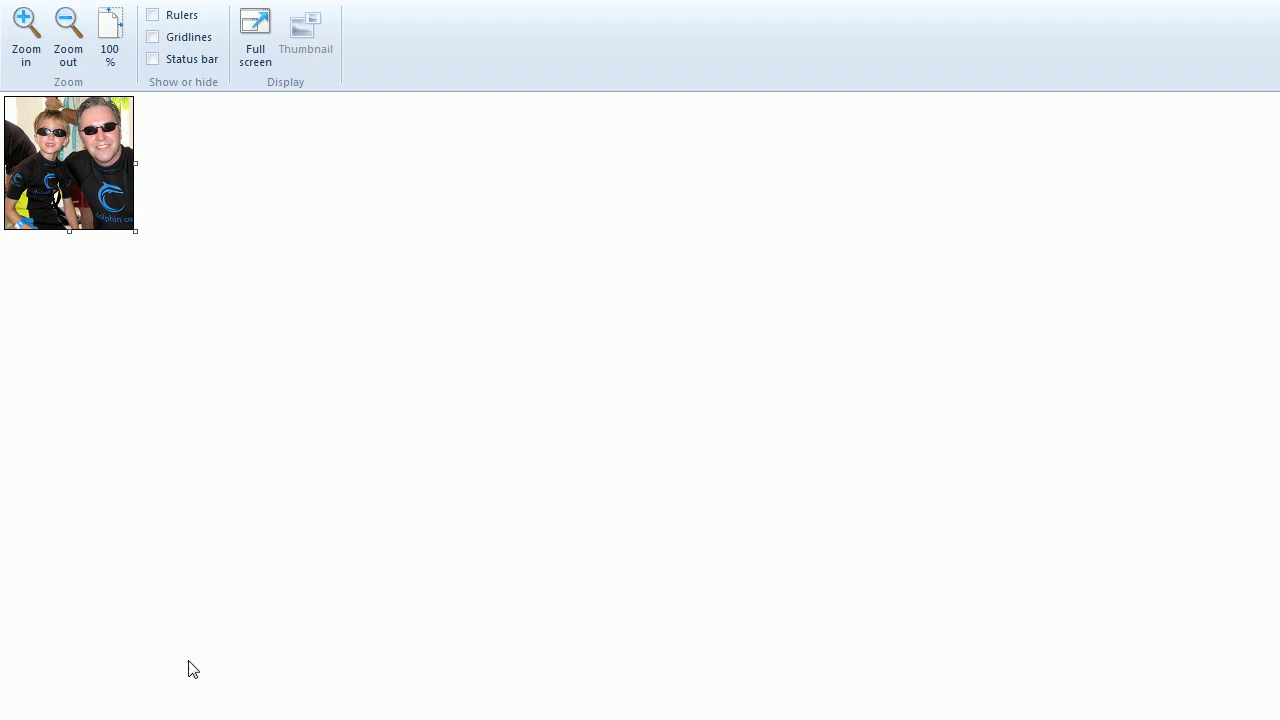
{"action": "mouse_move", "coordinate": [330, 716]}
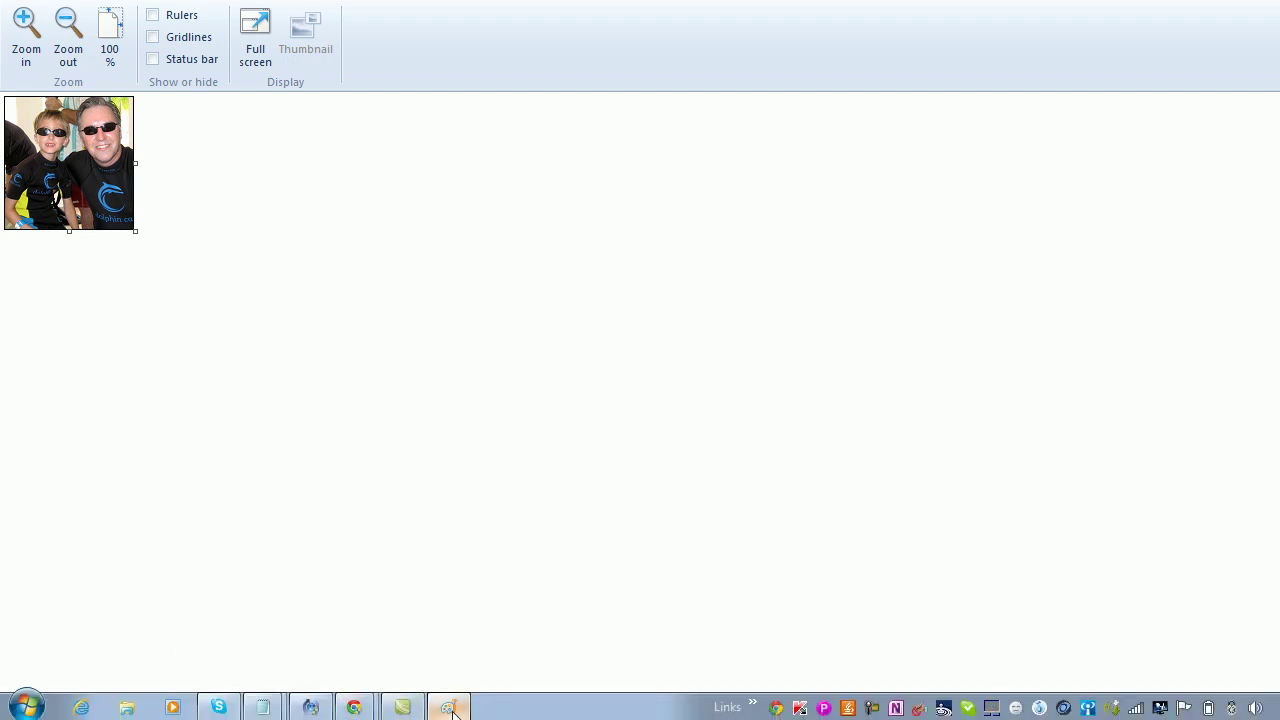
{"action": "mouse_move", "coordinate": [447, 710]}
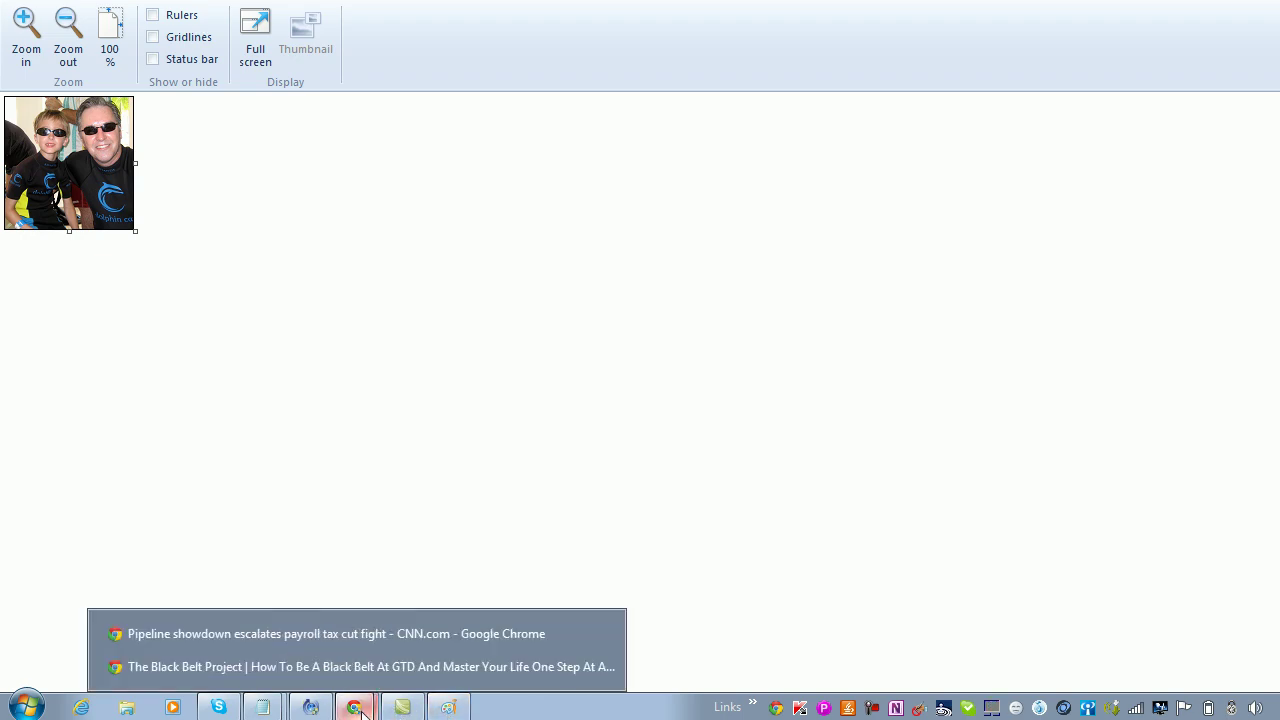
Step: Return to the top of the Black Belt Project home page and bring up Camtasia's controls
{"action": "left_click", "coordinate": [357, 660]}
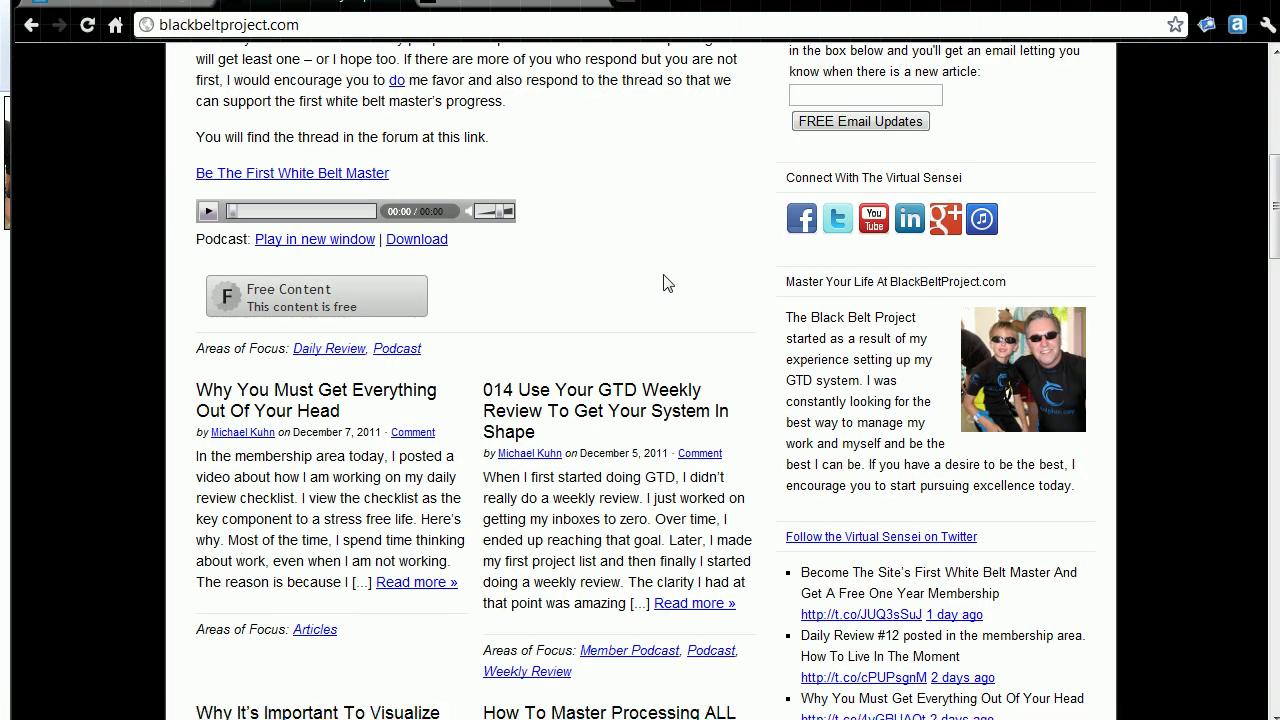
{"action": "left_click", "coordinate": [1274, 90]}
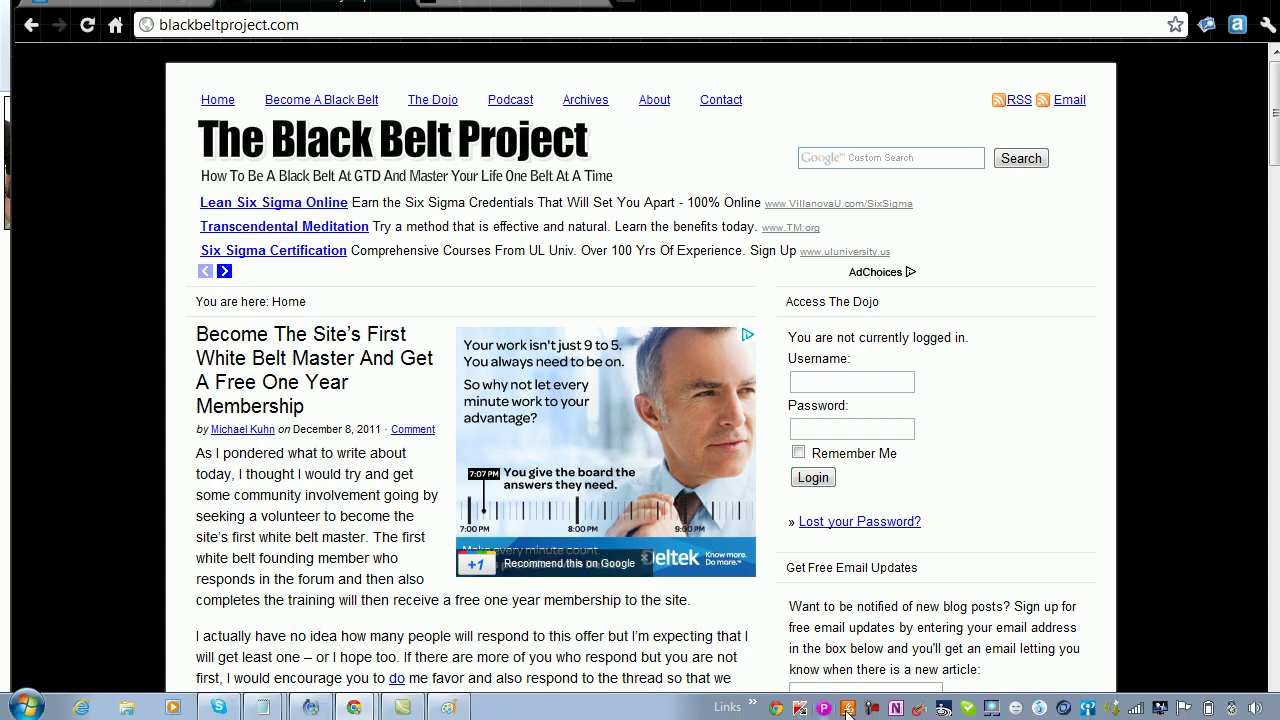
{"action": "left_click", "coordinate": [872, 706]}
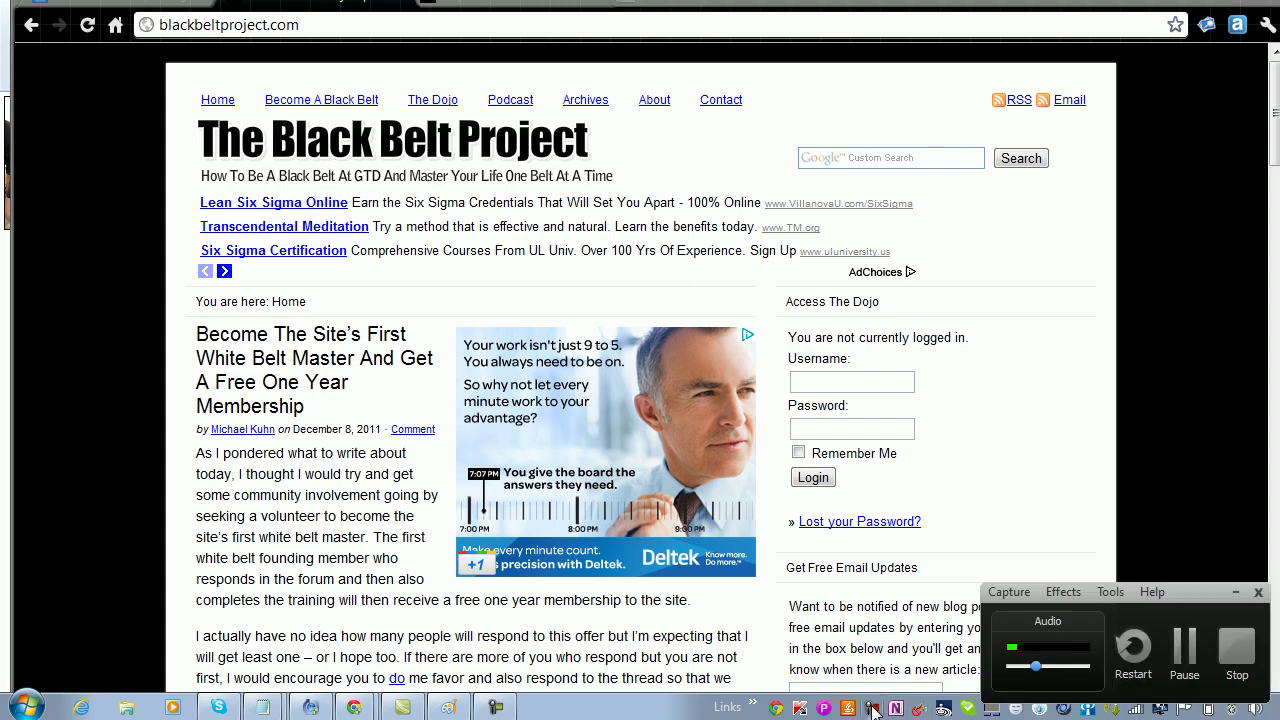